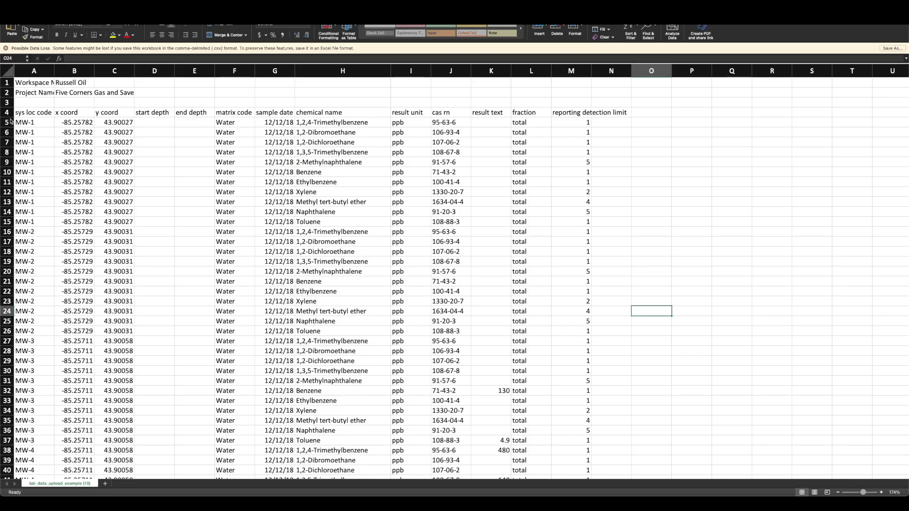
# - Examine the example lab data sheet's header row, location codes, coordinates, depth columns and chemical names
pyautogui.moveTo(26, 122); pyautogui.dragTo(663, 363)
pyautogui.click(663, 394)
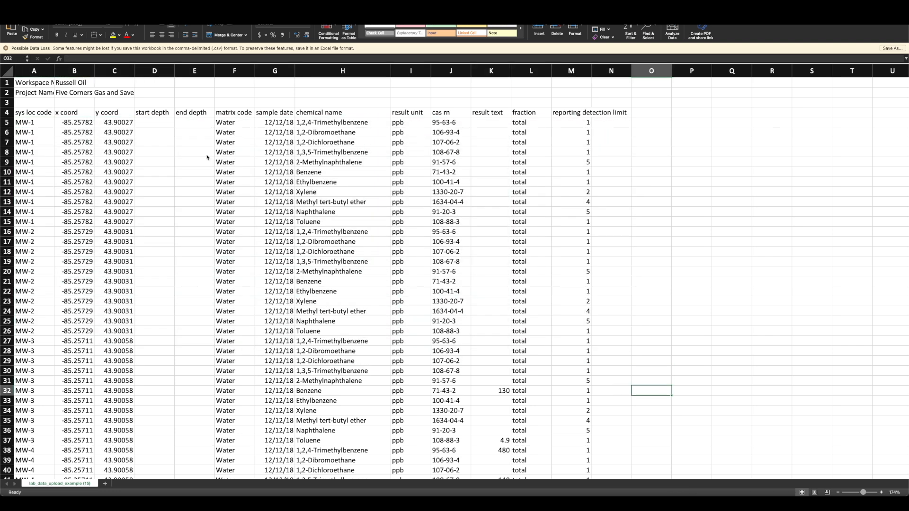
pyautogui.moveTo(45, 114); pyautogui.dragTo(598, 114)
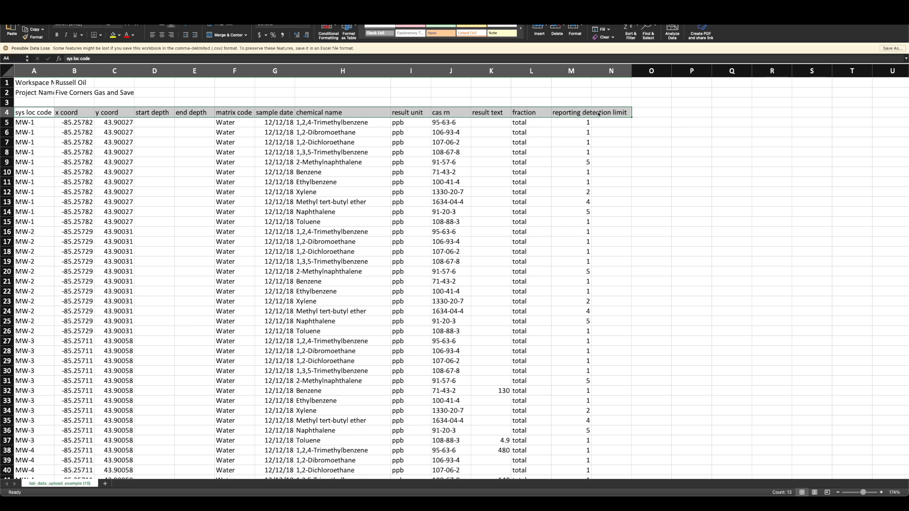
pyautogui.moveTo(39, 123); pyautogui.dragTo(40, 323)
pyautogui.click(40, 351)
pyautogui.moveTo(34, 132); pyautogui.dragTo(37, 163)
pyautogui.click(136, 142)
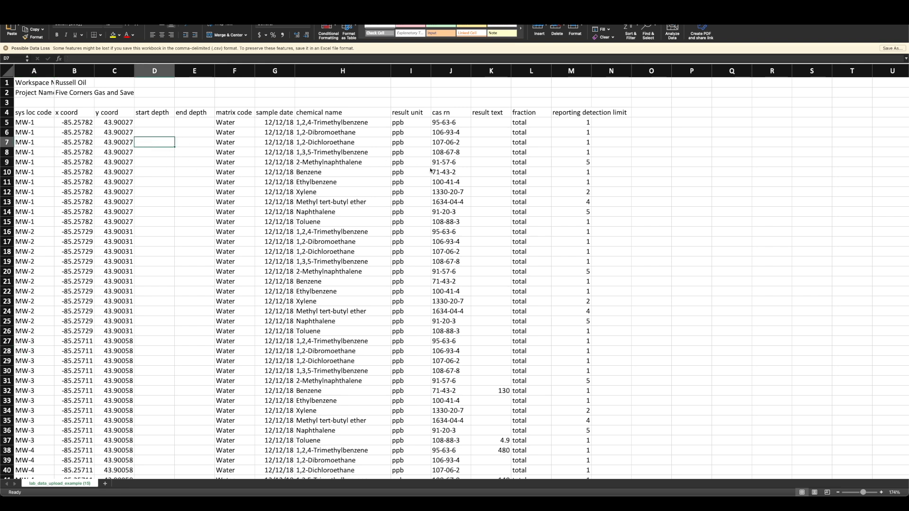
pyautogui.moveTo(80, 113); pyautogui.dragTo(116, 194)
pyautogui.click(151, 217)
pyautogui.click(149, 114)
pyautogui.click(179, 114)
pyautogui.click(143, 114)
pyautogui.click(180, 114)
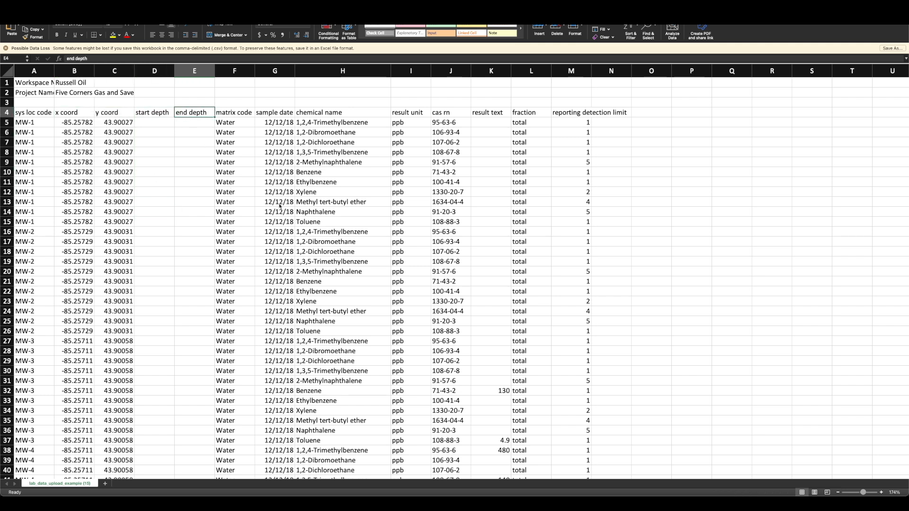
pyautogui.click(337, 216)
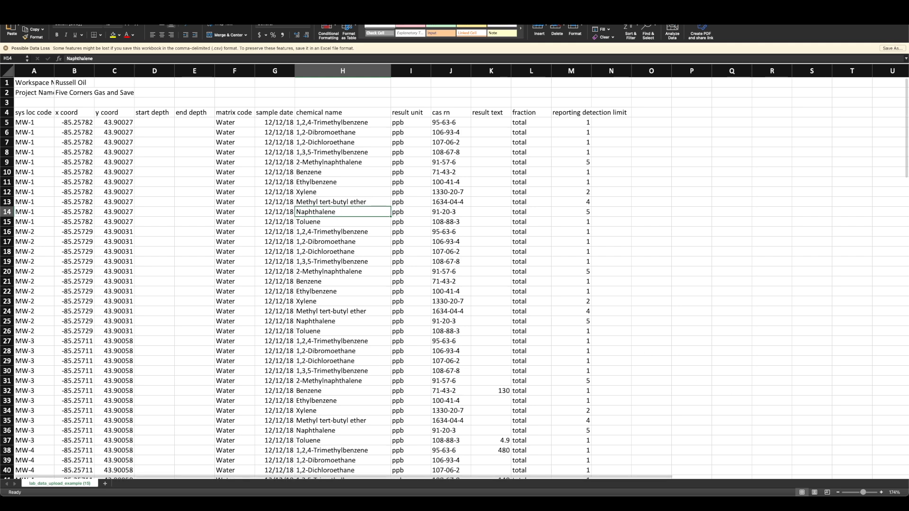
# - Switch to the Example EDD workbook, maximize it, and examine its column headers from Study_ID onward
pyautogui.moveTo(908, 303); pyautogui.dragTo(307, 107)
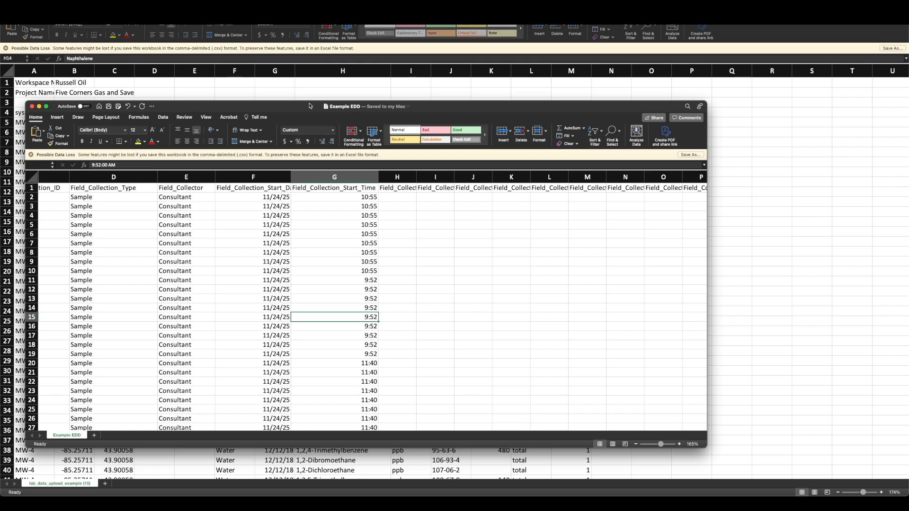
pyautogui.doubleClick(308, 107)
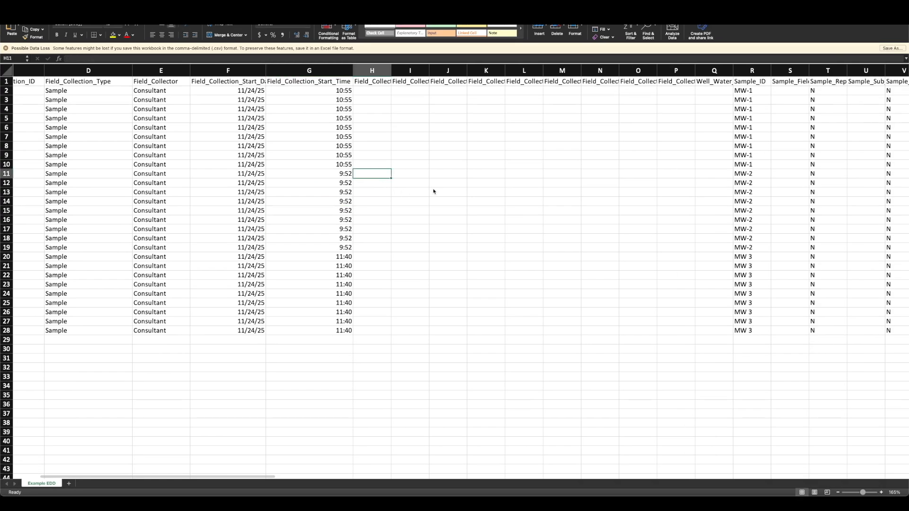
pyautogui.hscroll(-5, 388, 185)
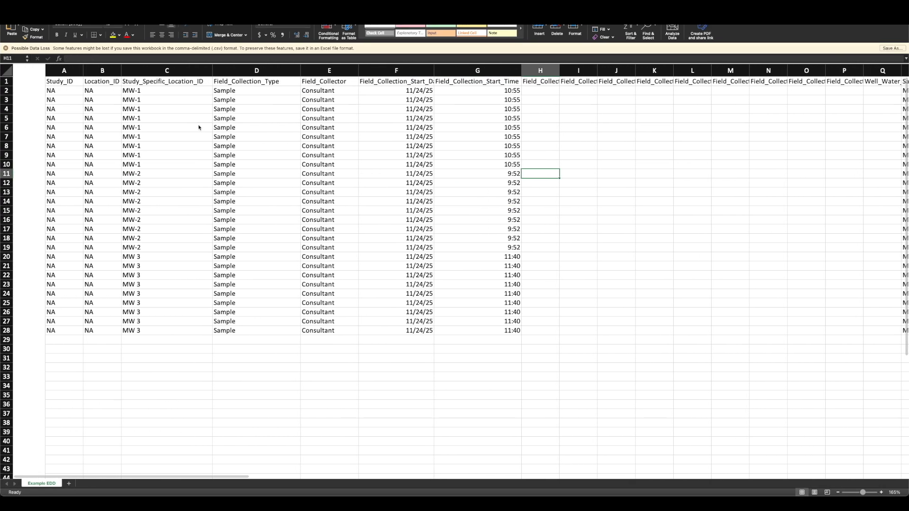
pyautogui.moveTo(33, 83); pyautogui.dragTo(161, 78)
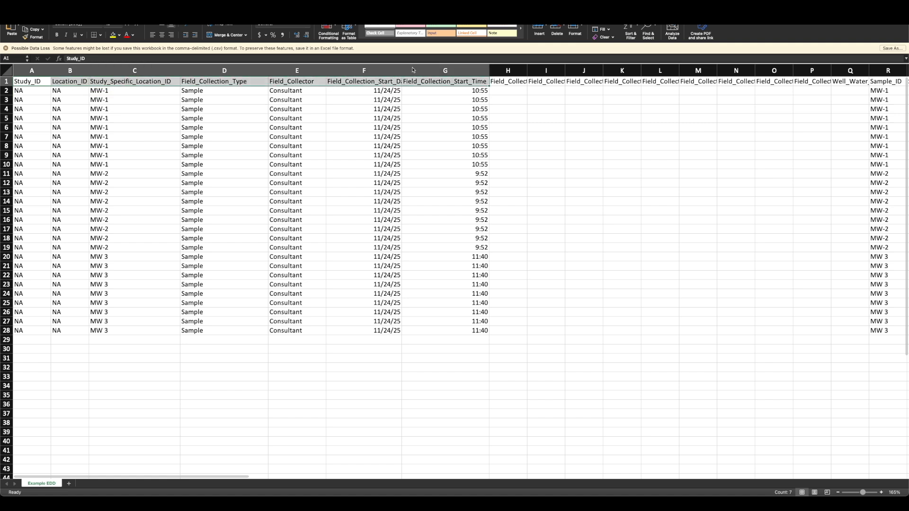
pyautogui.click(420, 119)
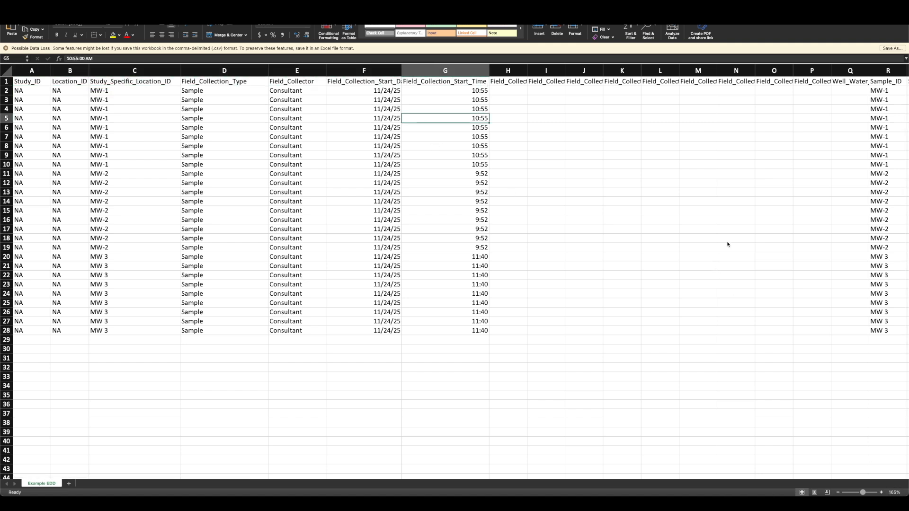
pyautogui.hscroll(5, 716, 262)
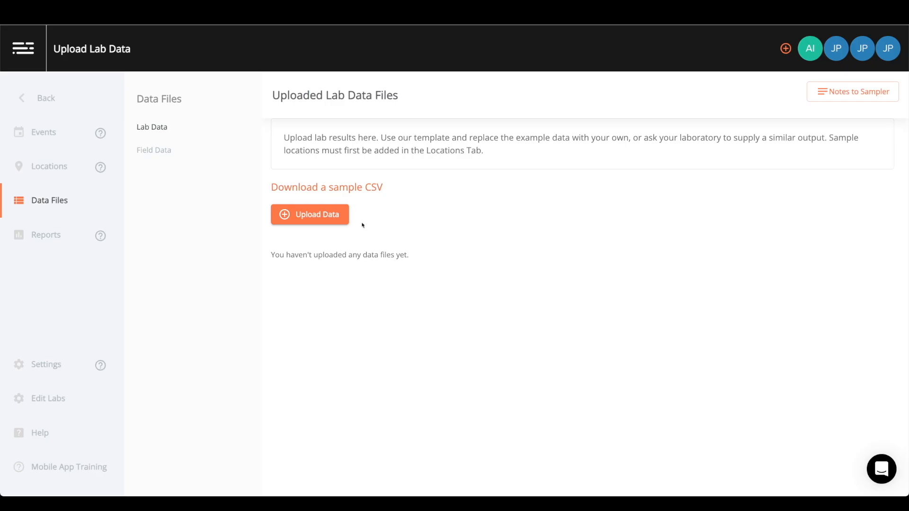
# - Upload the Example EDD file as lab data in the web app and confirm row 1 as the header row
pyautogui.click(308, 216)
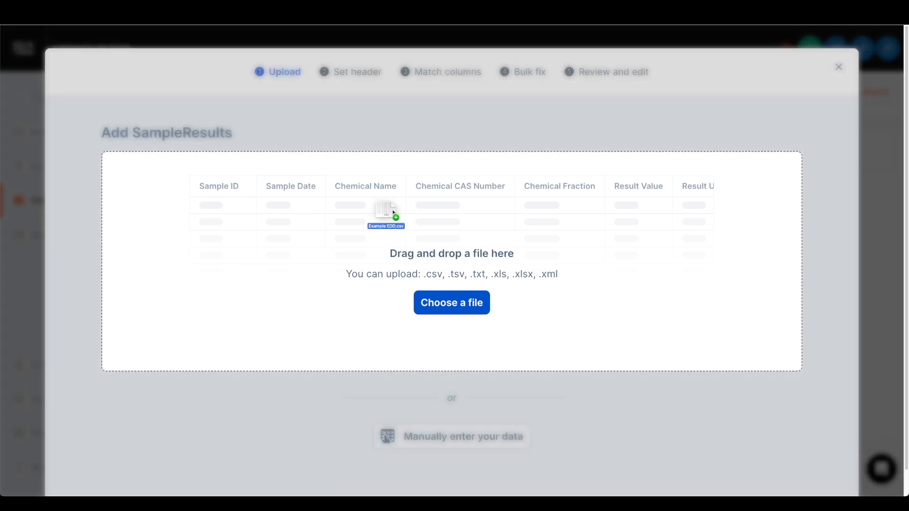
pyautogui.moveTo(391, 213); pyautogui.dragTo(405, 225)
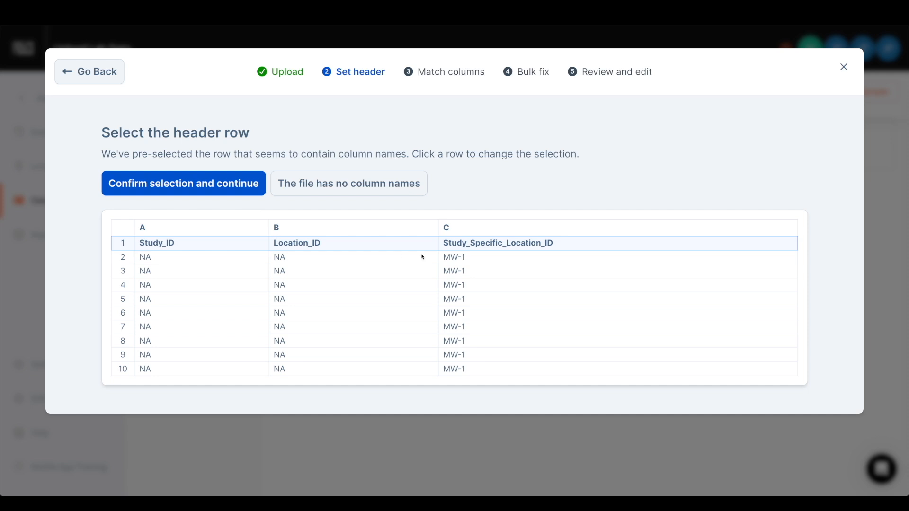
pyautogui.click(179, 188)
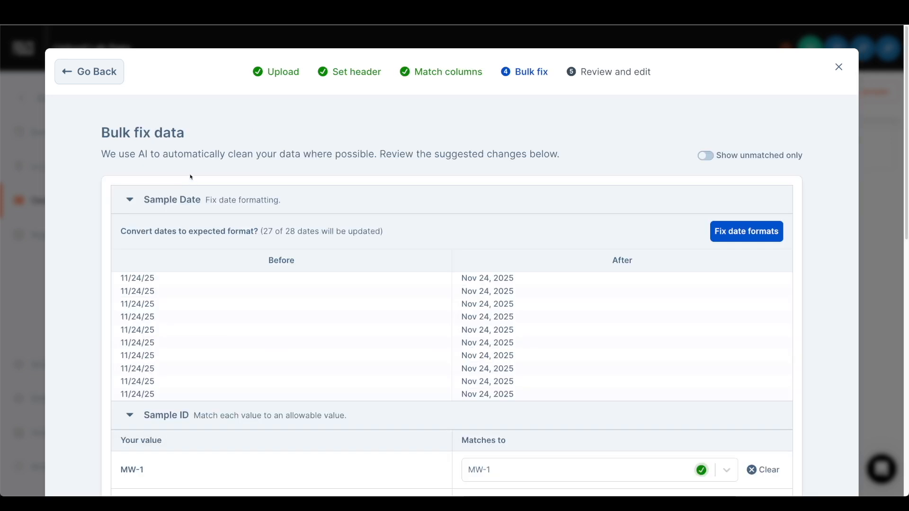
# - Return to the column matching stage and preview the sample values of Study_Specific_Location_ID and Location_ID
pyautogui.click(102, 72)
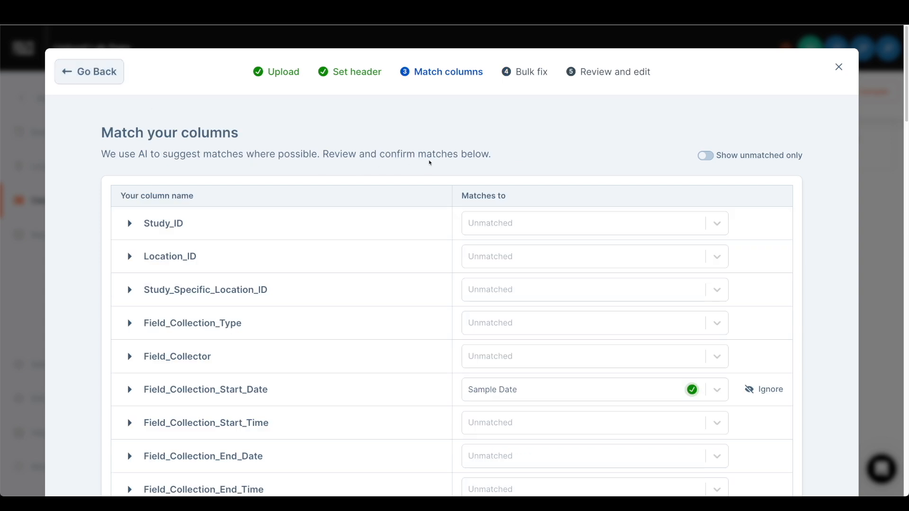
pyautogui.scroll(-2, 828, 190)
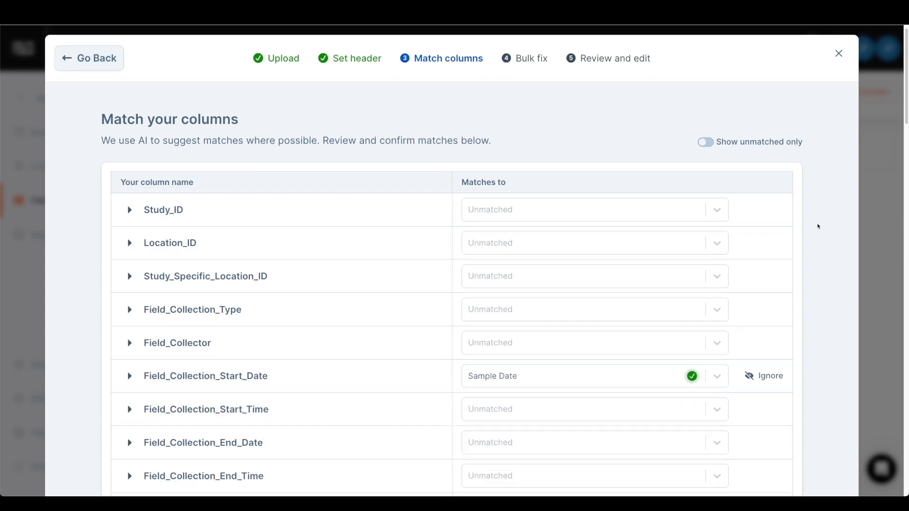
pyautogui.scroll(2, 816, 253)
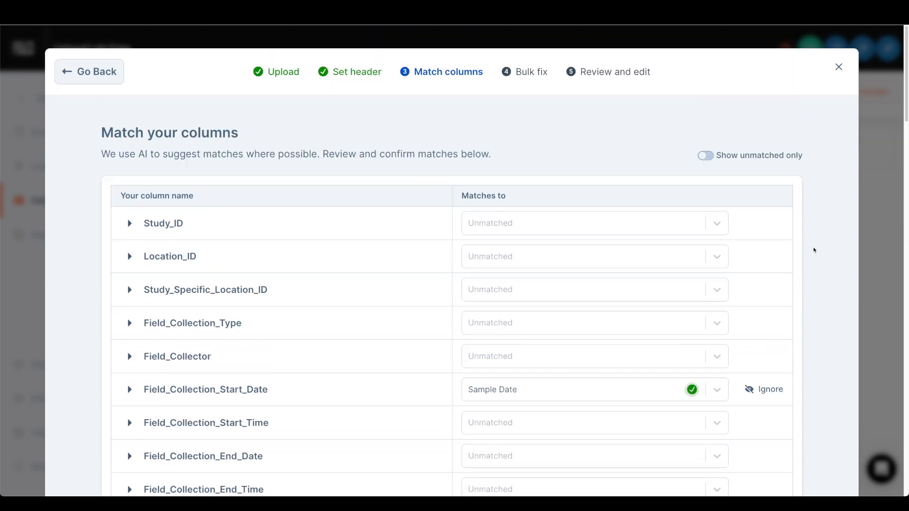
pyautogui.scroll(-1, 346, 171)
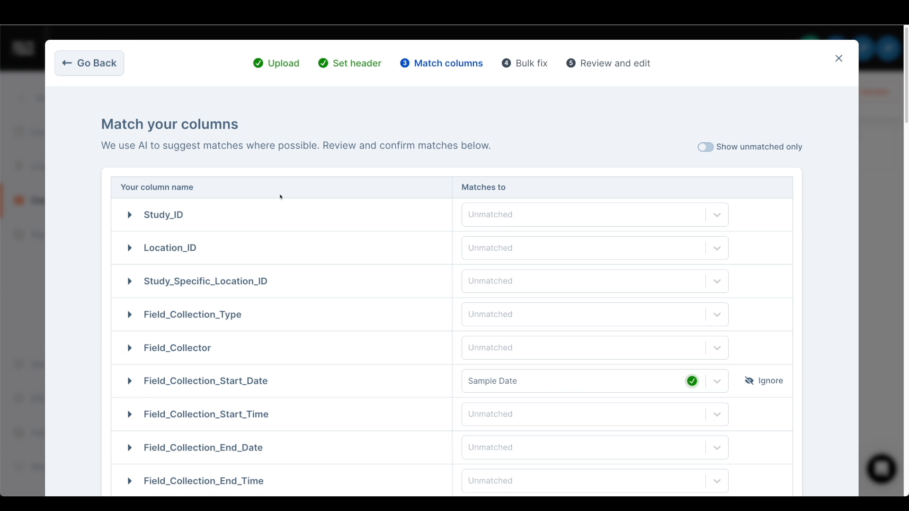
pyautogui.scroll(-2, 141, 246)
pyautogui.click(129, 236)
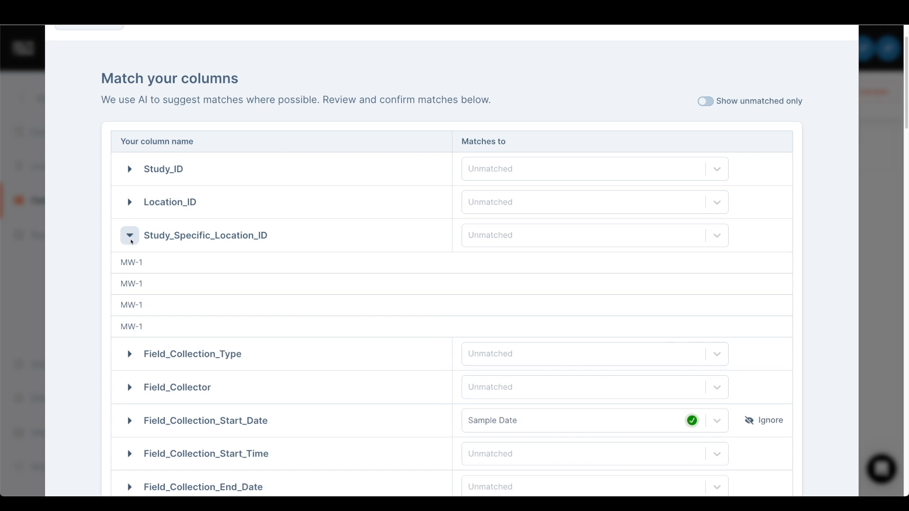
pyautogui.click(130, 235)
pyautogui.click(129, 202)
pyautogui.click(129, 204)
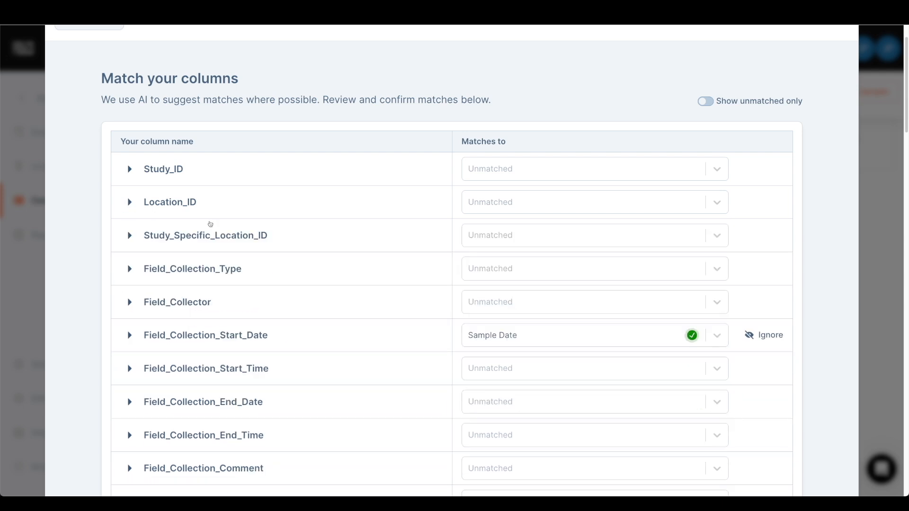
# - Look through the match options offered for the Study_ID column without choosing one
pyautogui.scroll(-1, 646, 255)
pyautogui.click(601, 168)
pyautogui.scroll(-1, 564, 262)
pyautogui.scroll(-6, 564, 297)
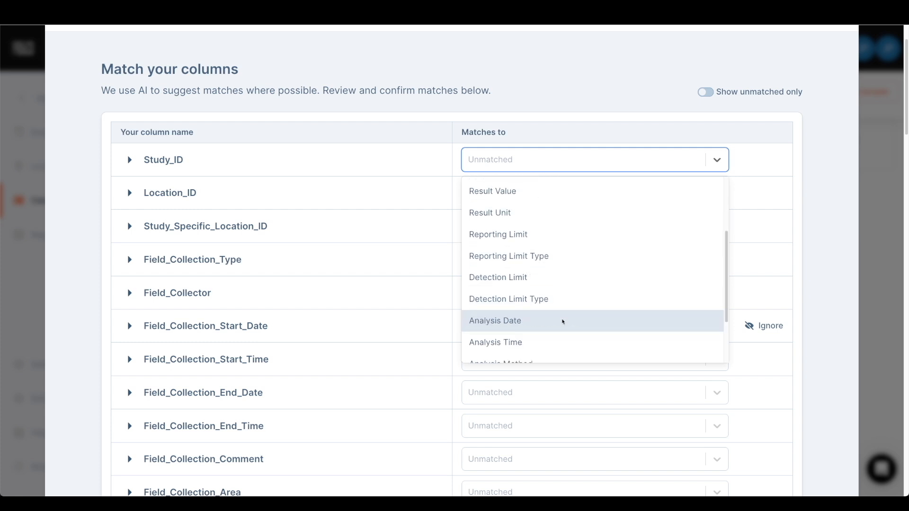
pyautogui.scroll(3, 568, 310)
pyautogui.click(590, 130)
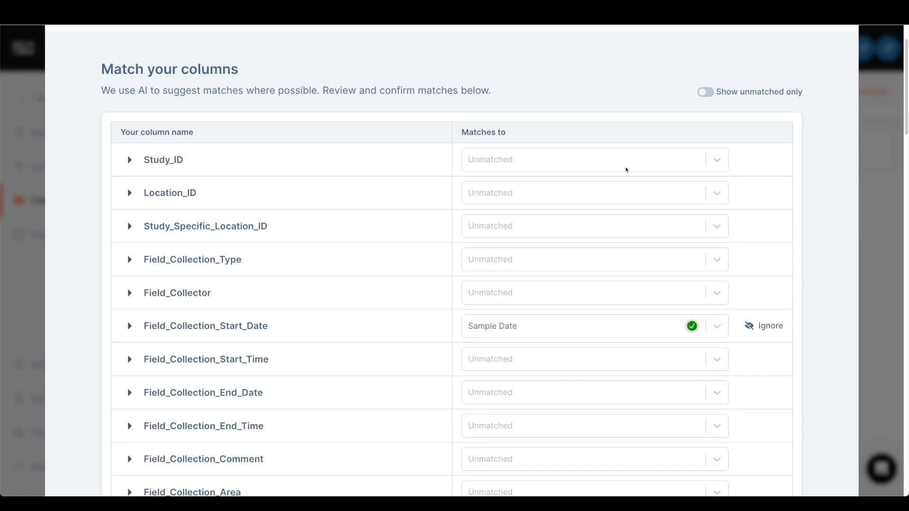
# - Review the suggested column matches from the field collection columns down to the result and fraction columns
pyautogui.scroll(-1, 776, 239)
pyautogui.scroll(-11, 770, 286)
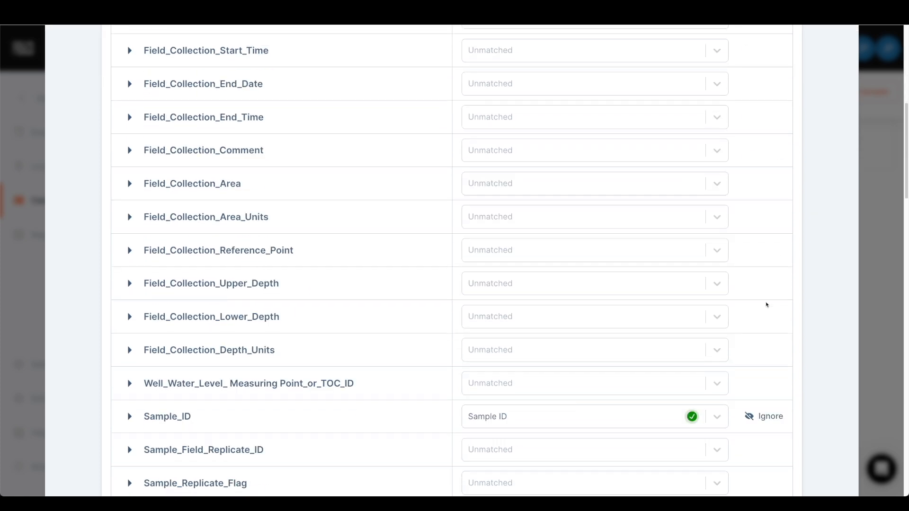
pyautogui.scroll(-12, 758, 292)
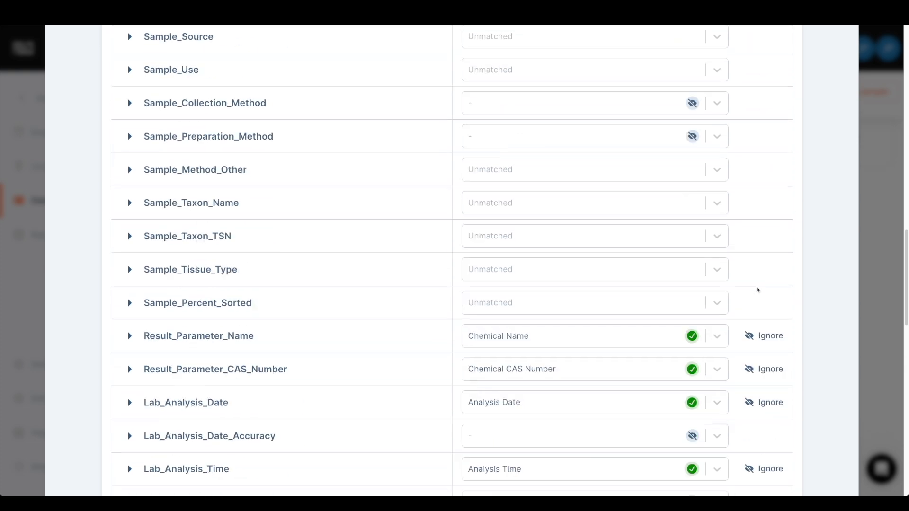
pyautogui.scroll(-1, 757, 290)
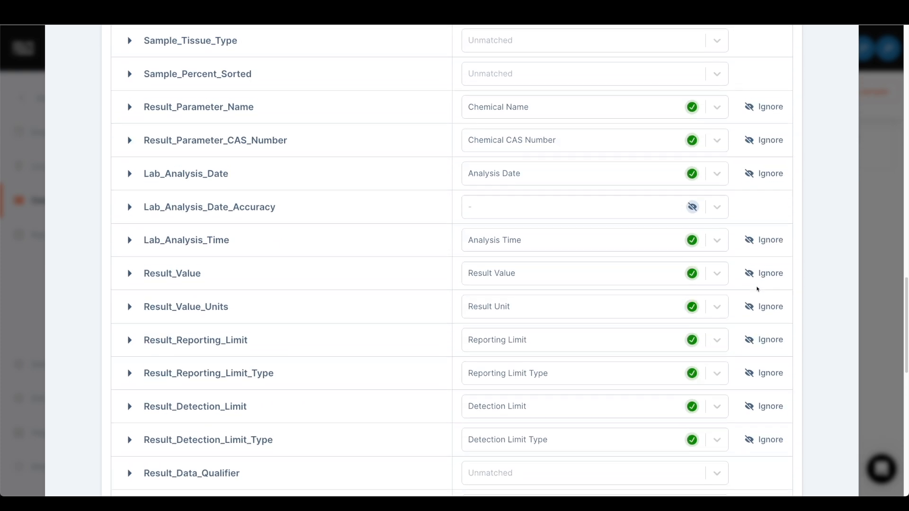
pyautogui.scroll(-1, 756, 284)
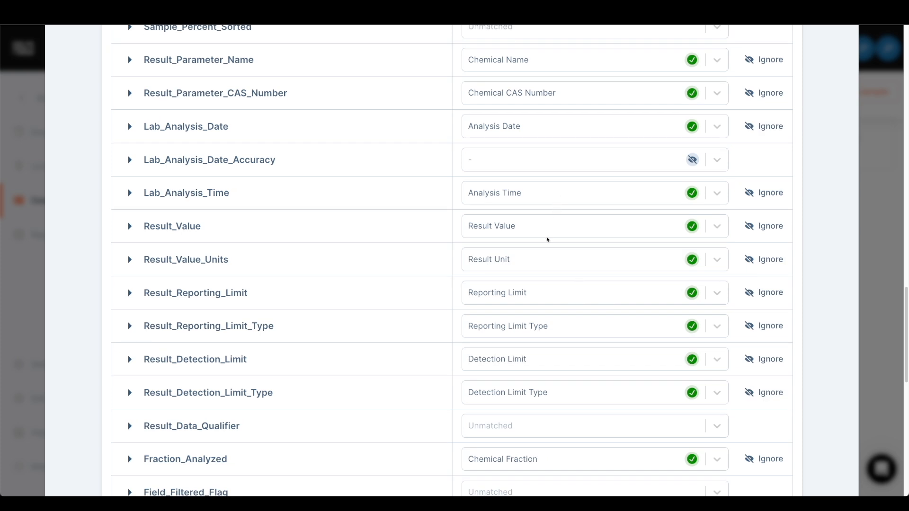
pyautogui.scroll(-2, 549, 246)
pyautogui.scroll(-2, 568, 333)
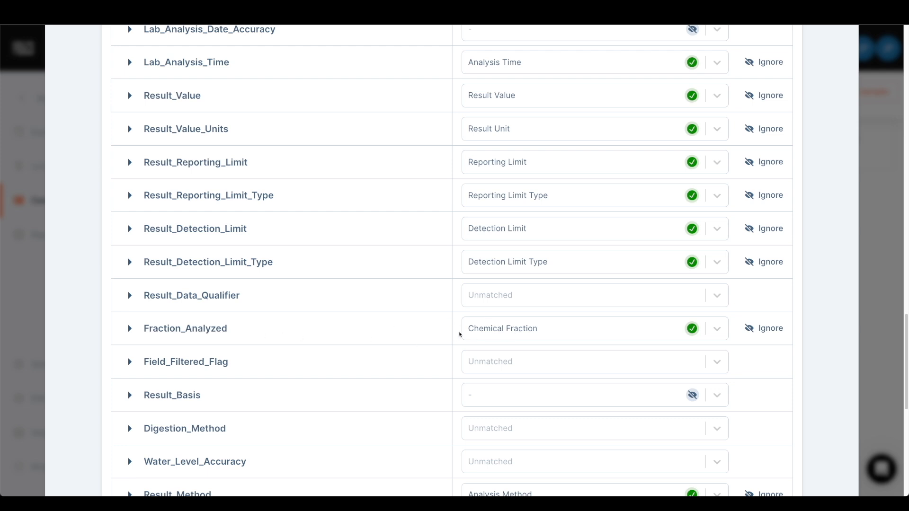
pyautogui.scroll(5, 532, 302)
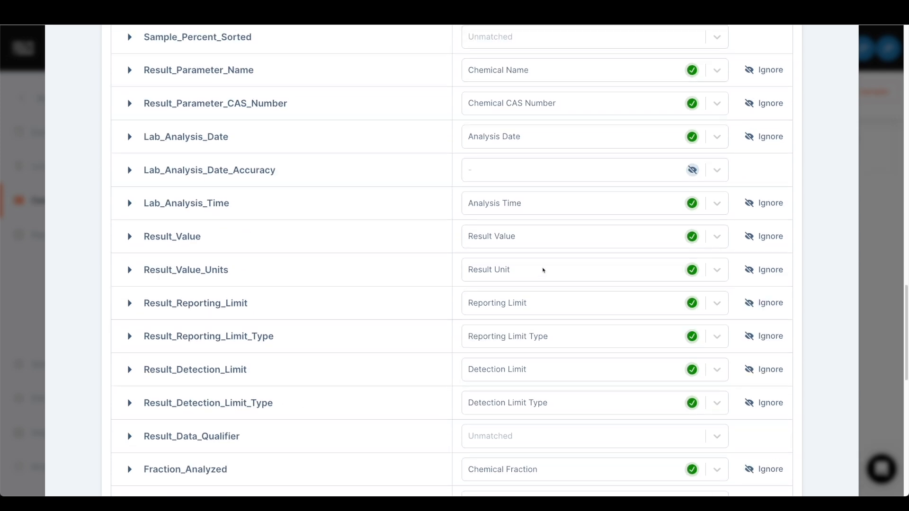
# - Preview the sample values of the Result_Value column and match it to Result Value
pyautogui.click(129, 241)
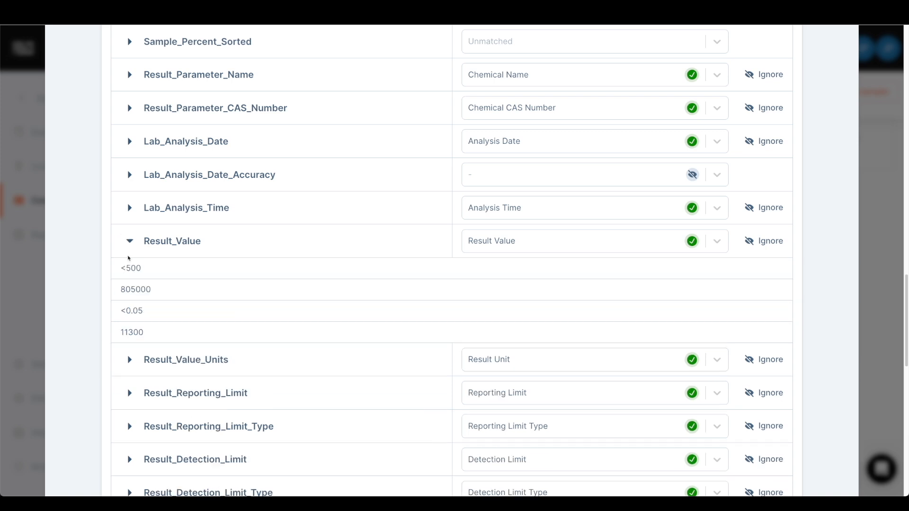
pyautogui.click(130, 241)
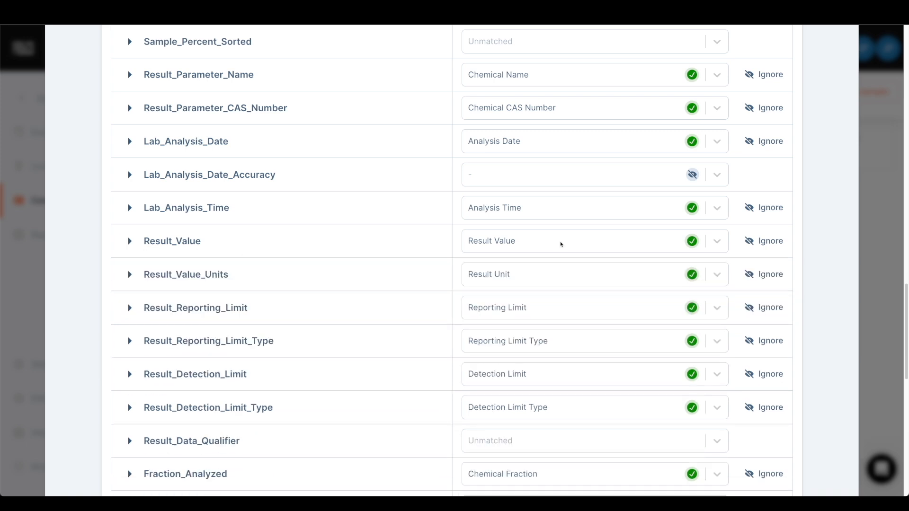
pyautogui.click(560, 244)
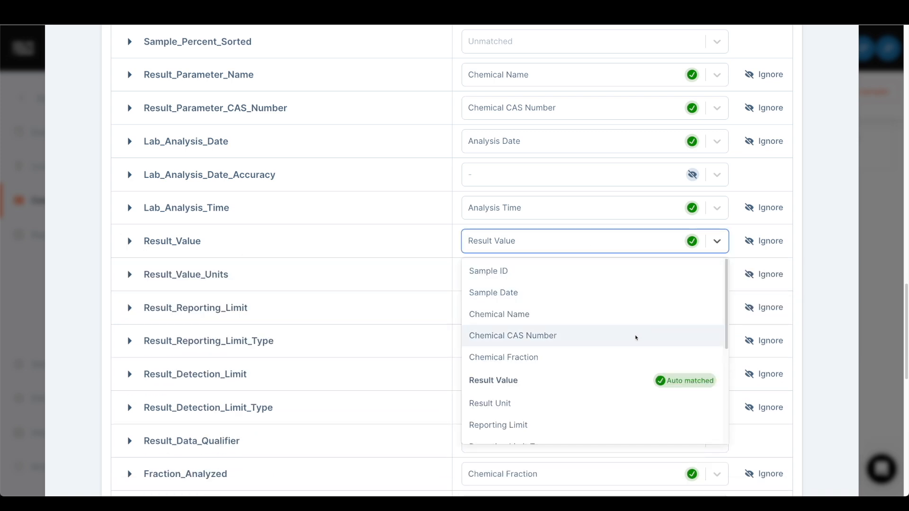
pyautogui.scroll(-1, 575, 353)
pyautogui.scroll(-3, 575, 353)
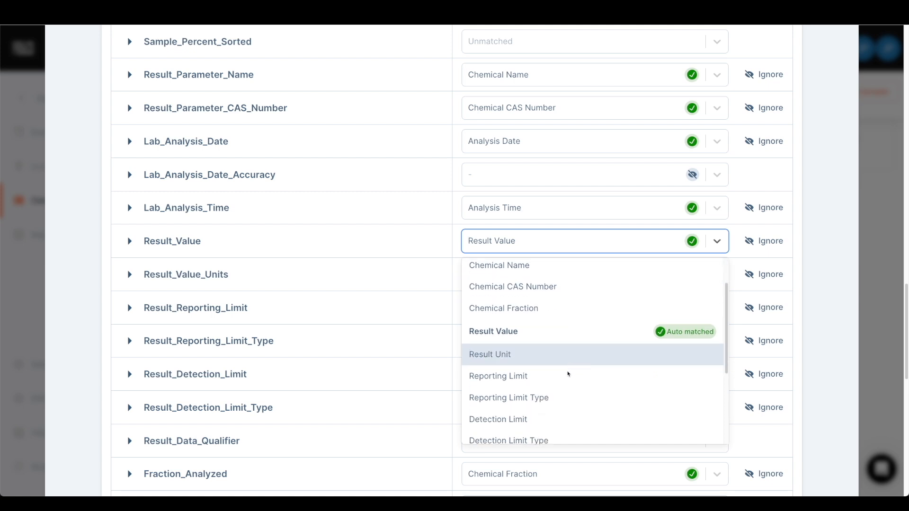
pyautogui.scroll(1, 556, 316)
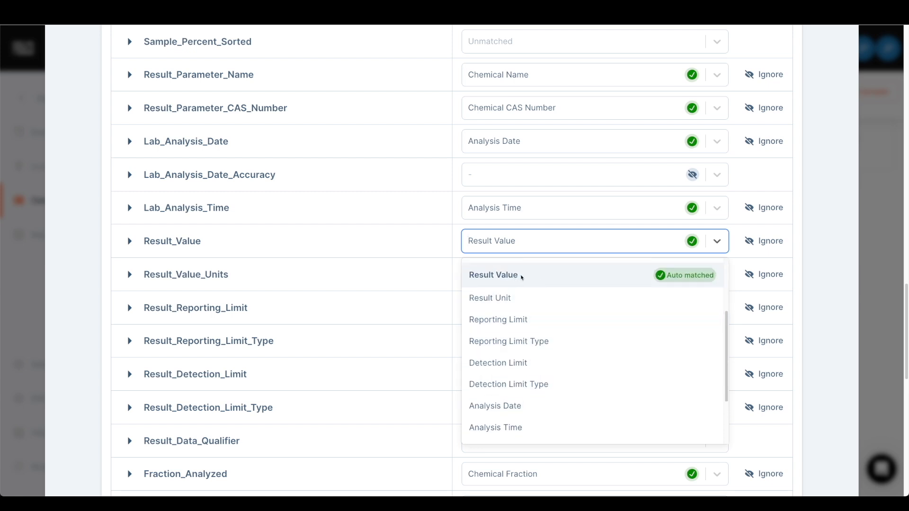
pyautogui.click(523, 277)
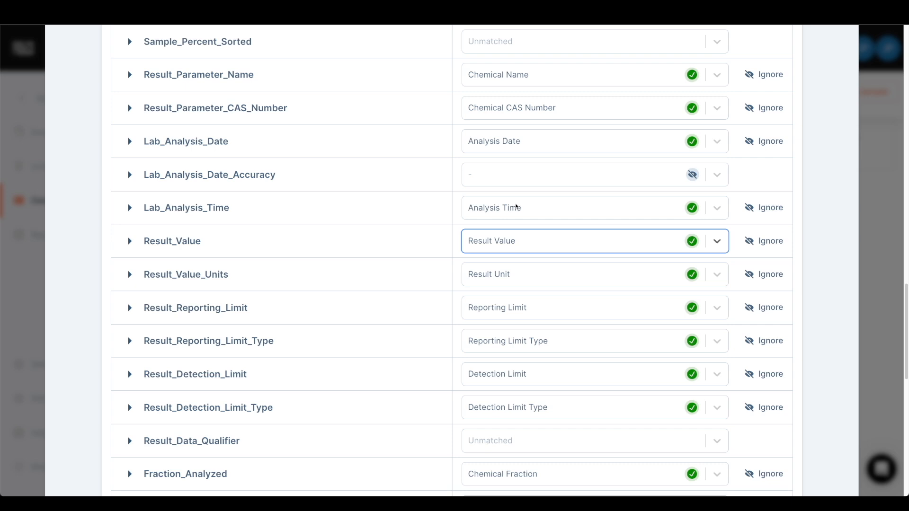
pyautogui.scroll(2, 516, 206)
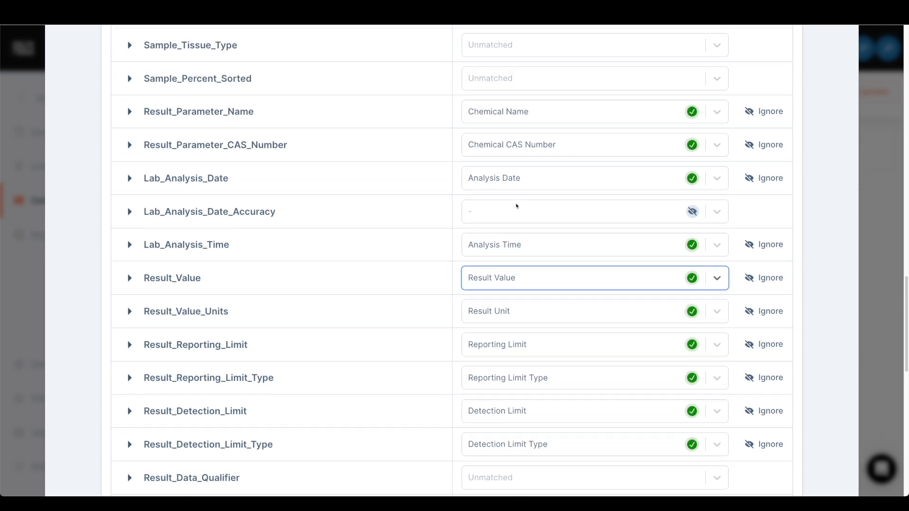
# - Look through the match options offered for the Result_Parameter_Name column without changing its match
pyautogui.scroll(2, 516, 206)
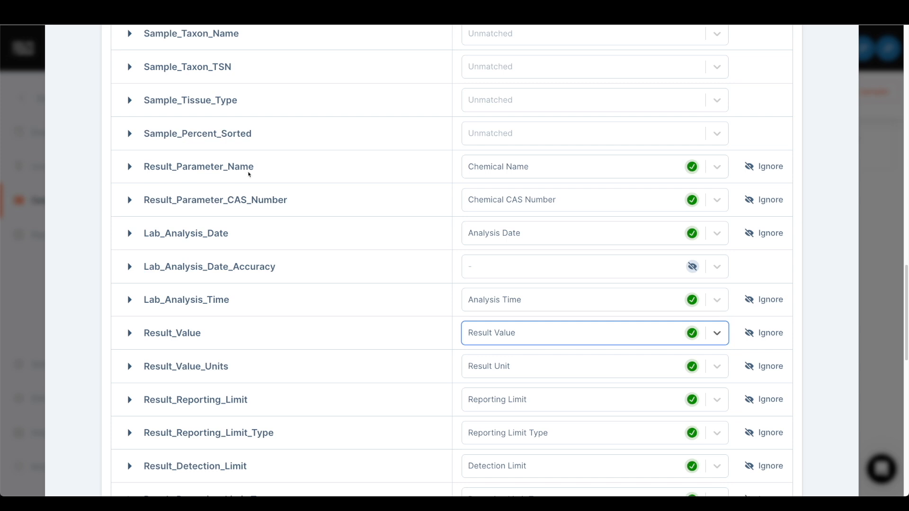
pyautogui.click(538, 166)
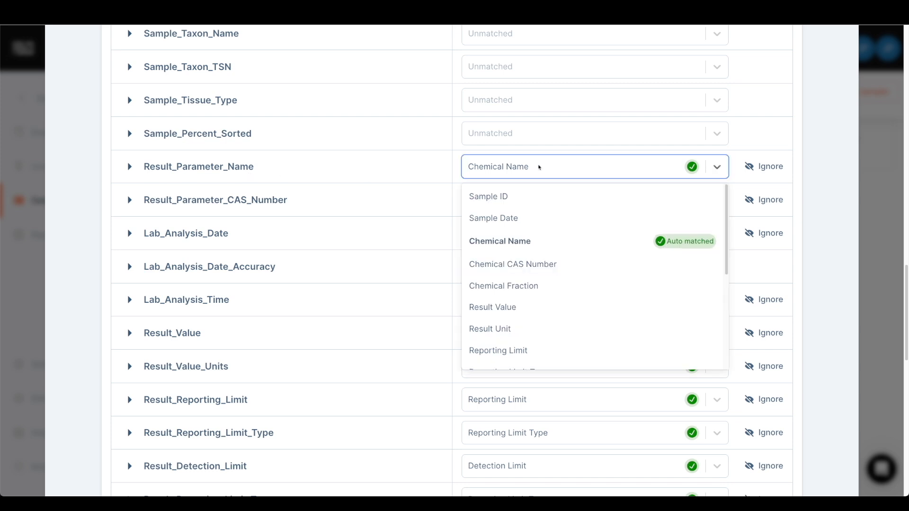
pyautogui.click(539, 166)
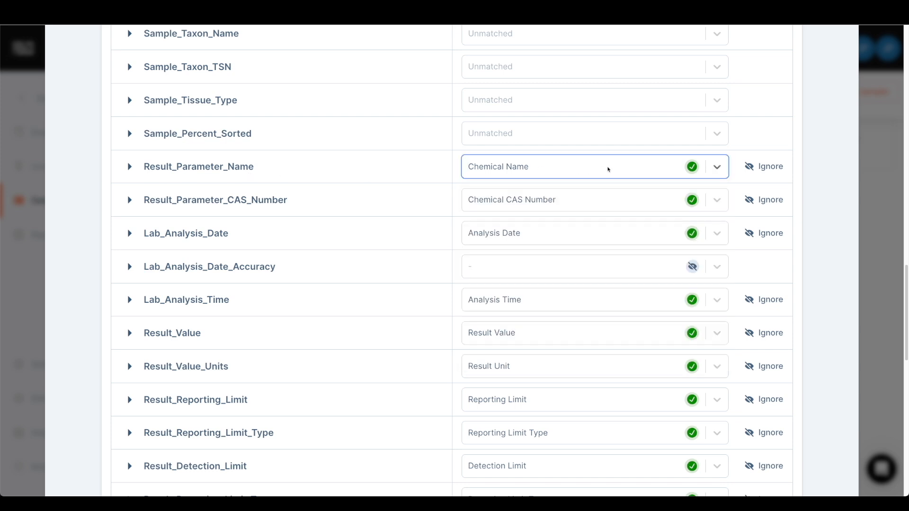
pyautogui.click(575, 169)
pyautogui.click(570, 169)
pyautogui.click(530, 169)
pyautogui.click(531, 170)
pyautogui.scroll(1, 544, 174)
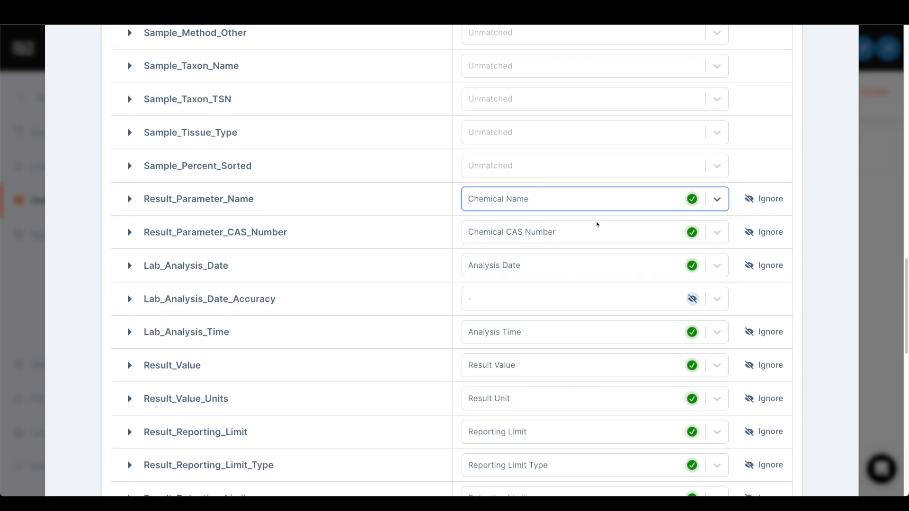
# - Try matching the Result_Basis column to Chemical Fraction, and set the column back to ignored
pyautogui.scroll(-8, 597, 224)
pyautogui.scroll(-3, 589, 306)
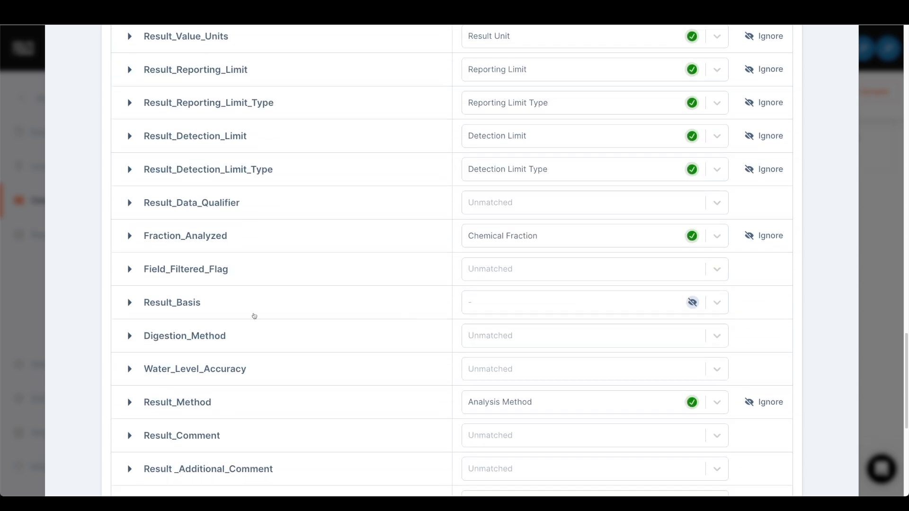
pyautogui.click(489, 303)
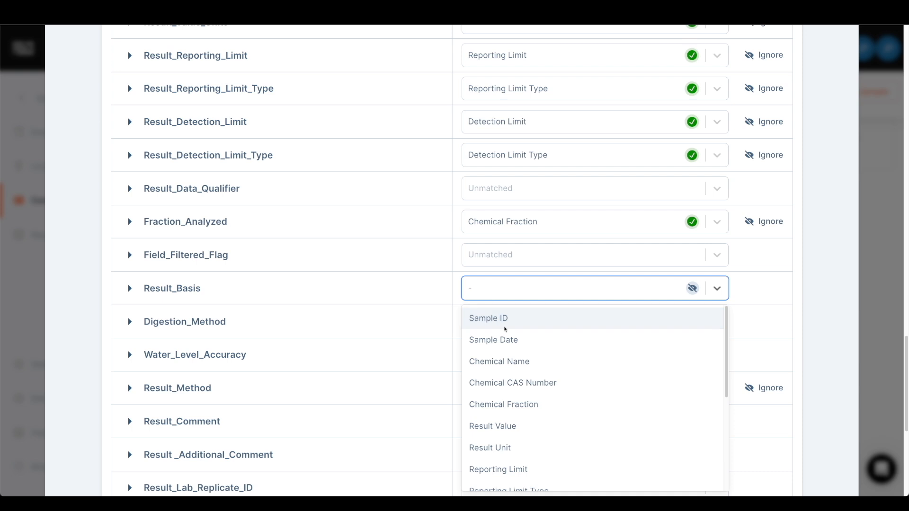
pyautogui.click(530, 404)
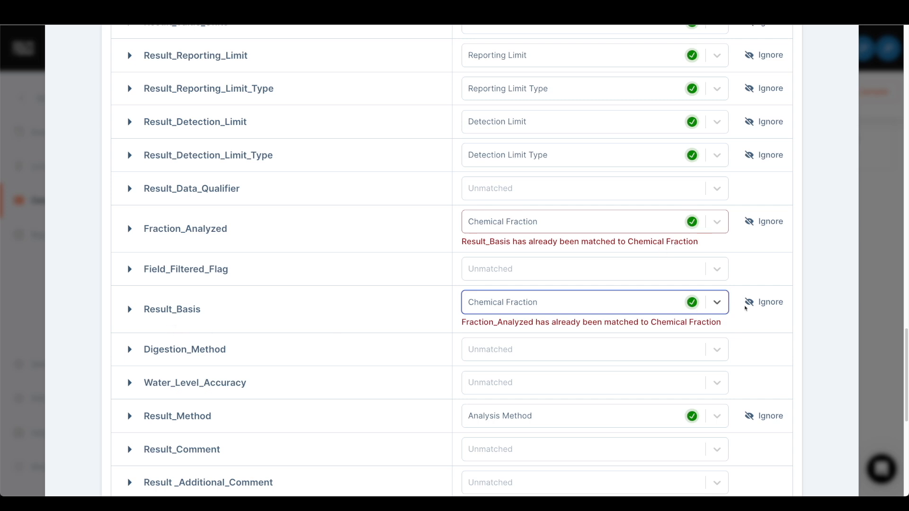
pyautogui.click(753, 306)
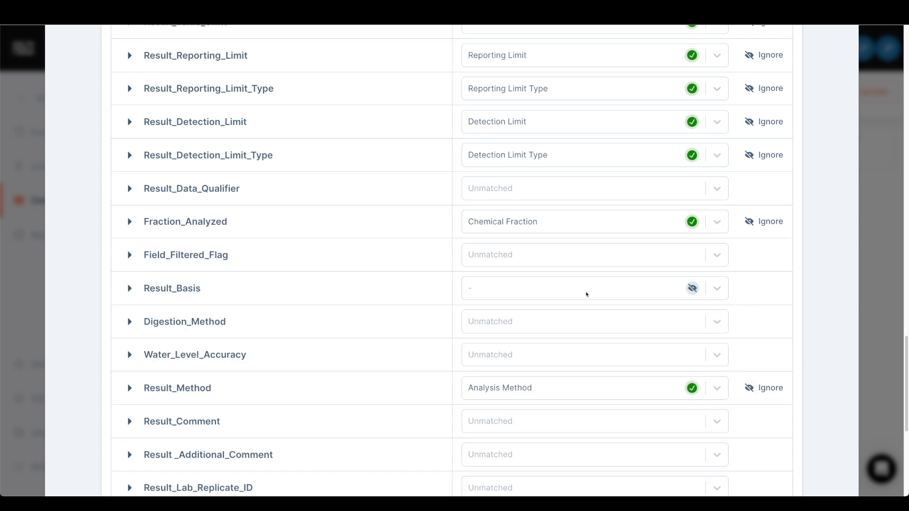
# - Confirm the column matching and accept the suggested date format conversion for the Sample Date values
pyautogui.scroll(-6, 566, 246)
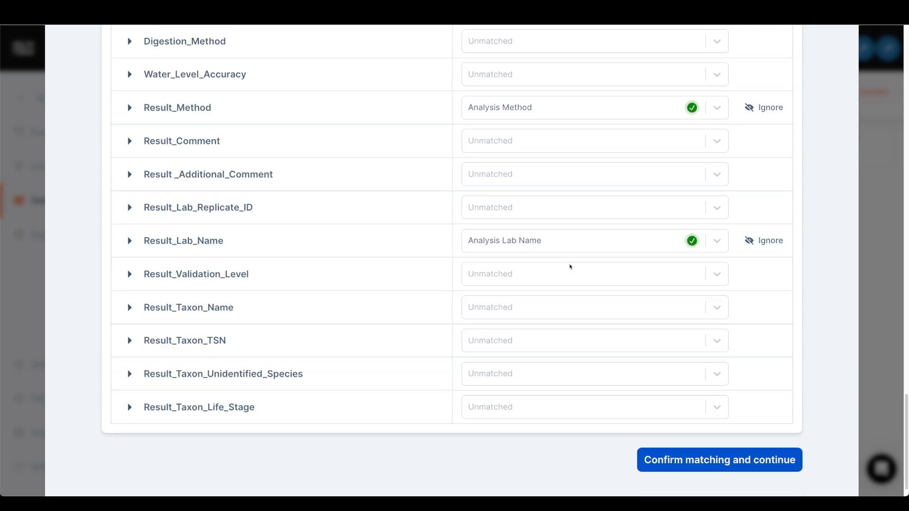
pyautogui.click(679, 444)
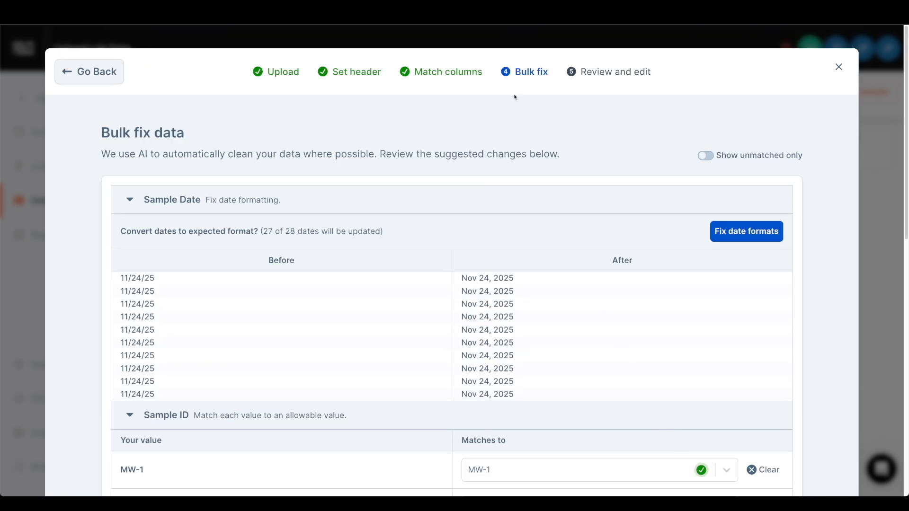
pyautogui.scroll(-1, 568, 196)
pyautogui.scroll(-1, 545, 251)
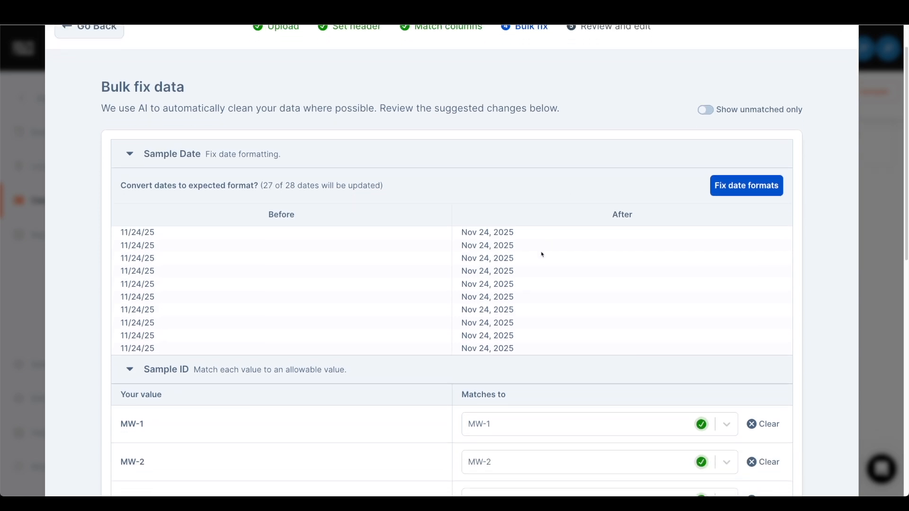
pyautogui.scroll(-1, 350, 258)
pyautogui.click(730, 158)
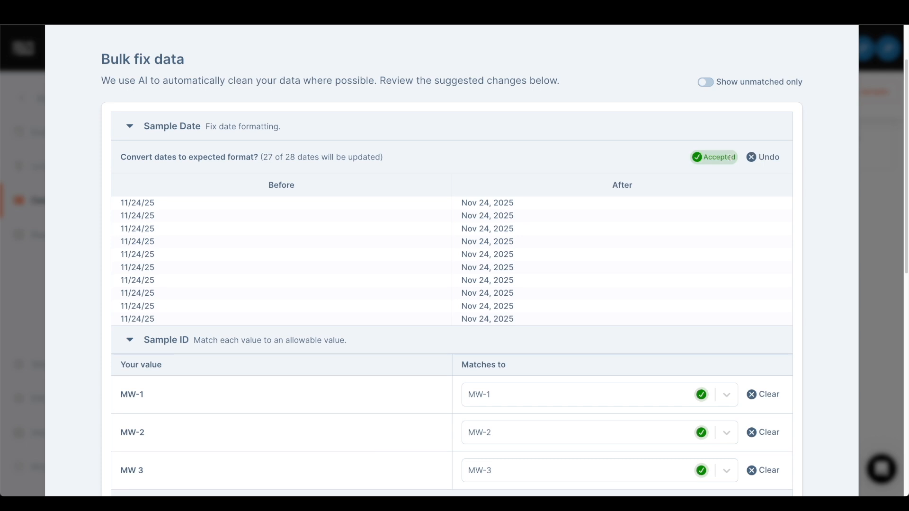
# - Review the Sample ID value matches and check the match options offered for MW 3
pyautogui.scroll(-4, 614, 199)
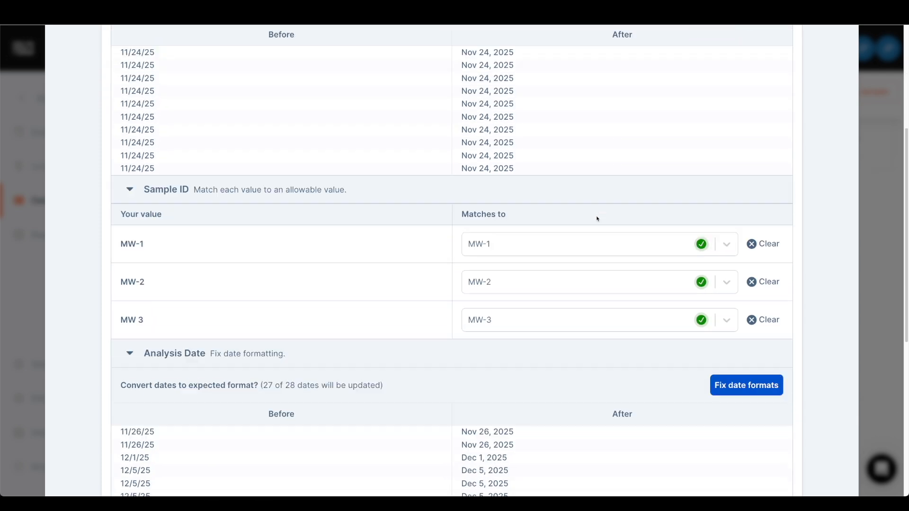
pyautogui.scroll(-1, 597, 219)
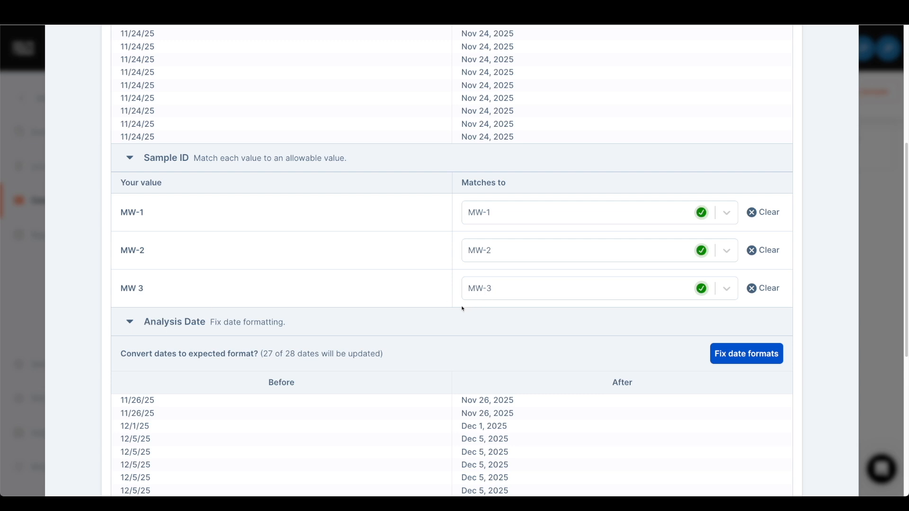
pyautogui.click(509, 289)
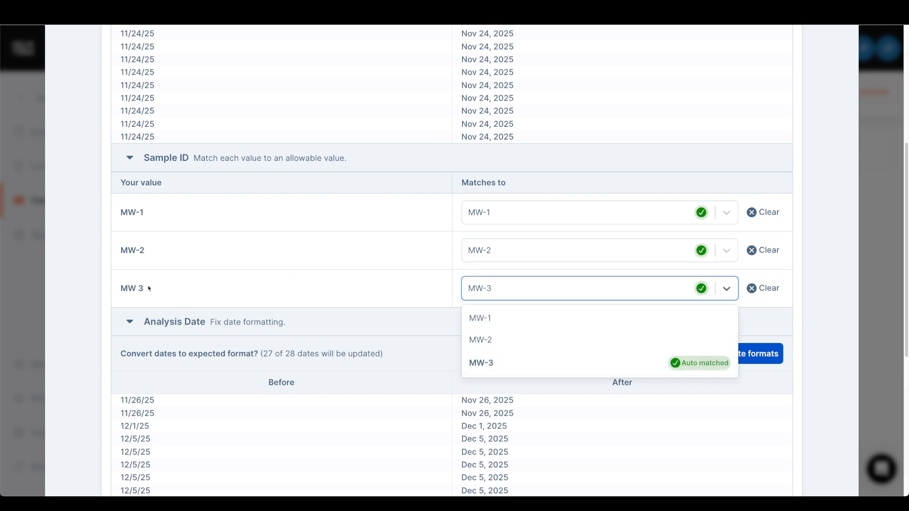
pyautogui.click(441, 289)
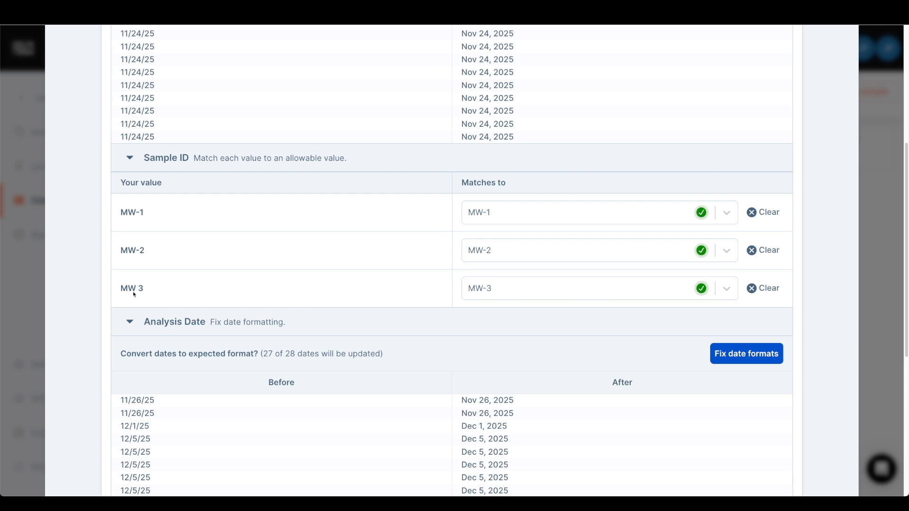
# - Try matching the MW 3 sample ID to MW-2, and restore its match to MW-3
pyautogui.click(499, 290)
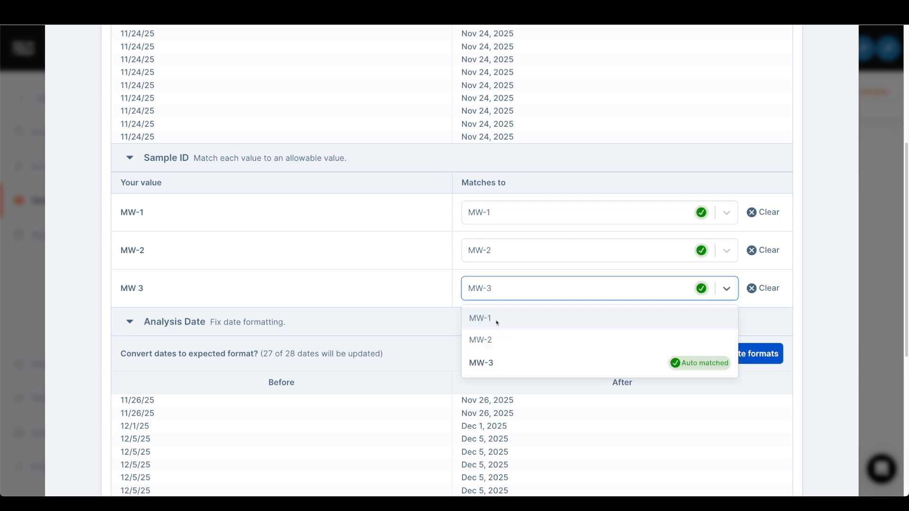
pyautogui.click(507, 341)
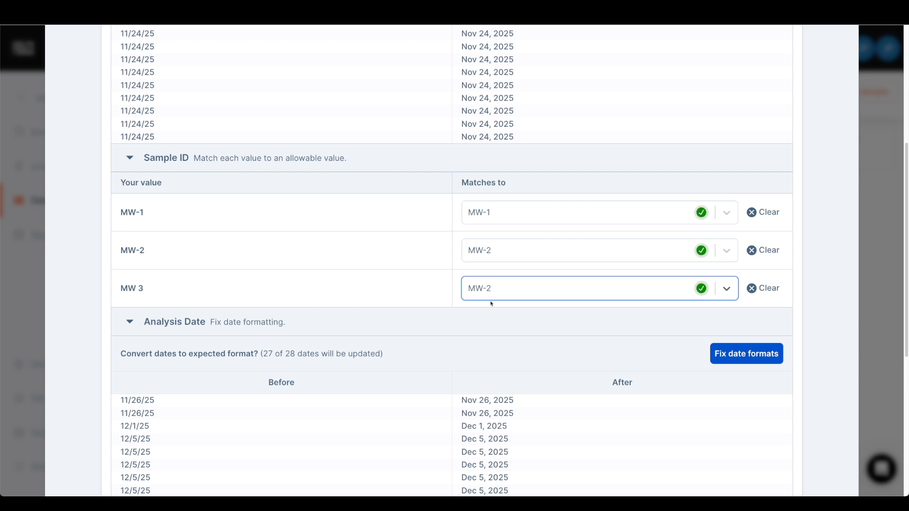
pyautogui.click(502, 289)
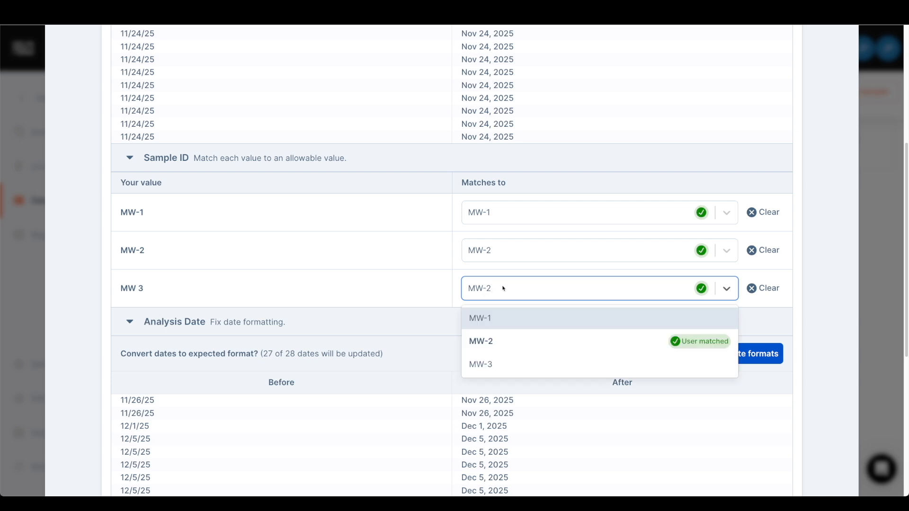
pyautogui.click(509, 367)
# - Review the Analysis Date conversions and accept the suggested date format fix
pyautogui.click(468, 323)
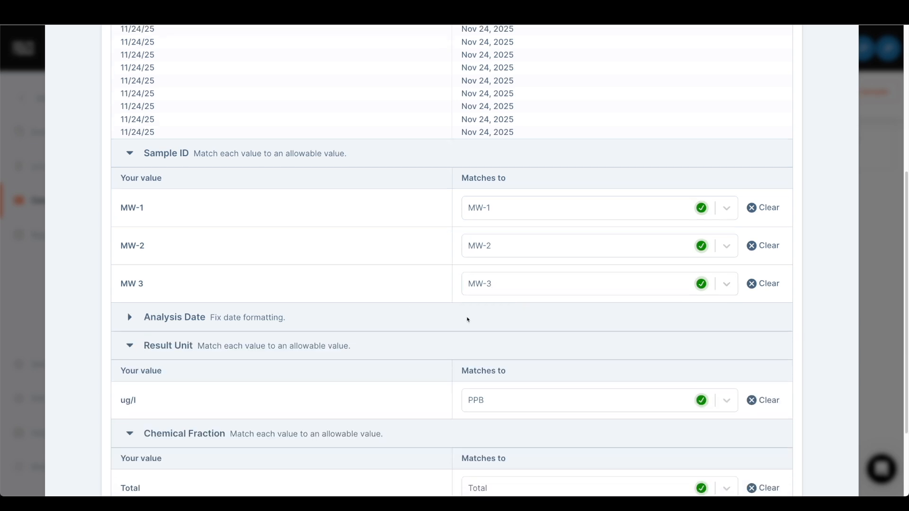
pyautogui.click(468, 318)
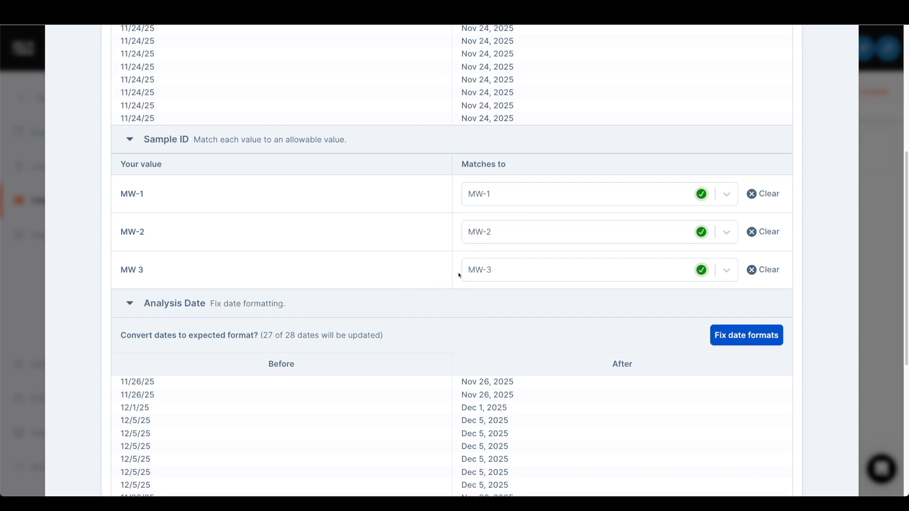
pyautogui.scroll(-1, 459, 277)
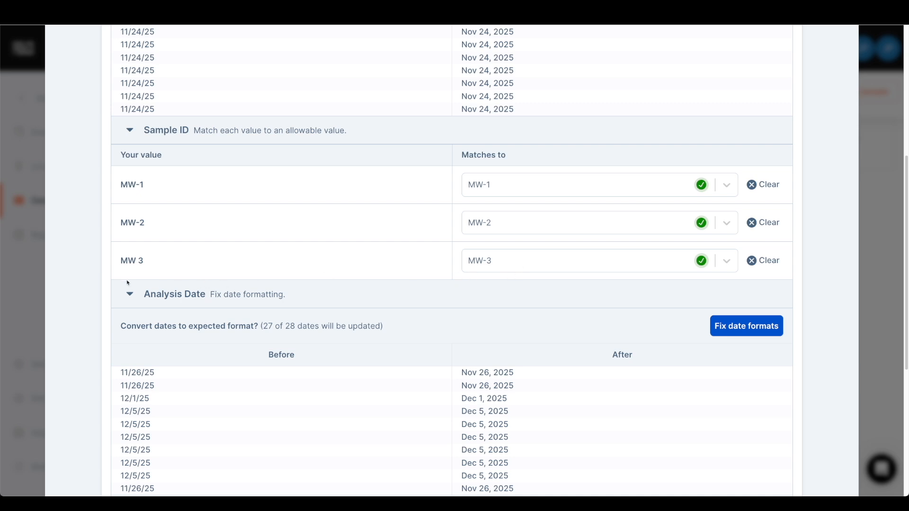
pyautogui.scroll(-1, 456, 285)
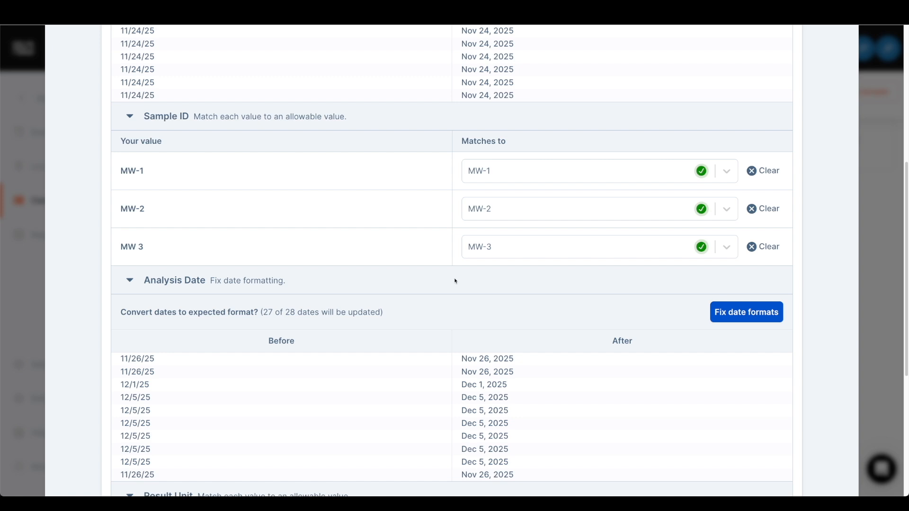
pyautogui.scroll(-1, 458, 277)
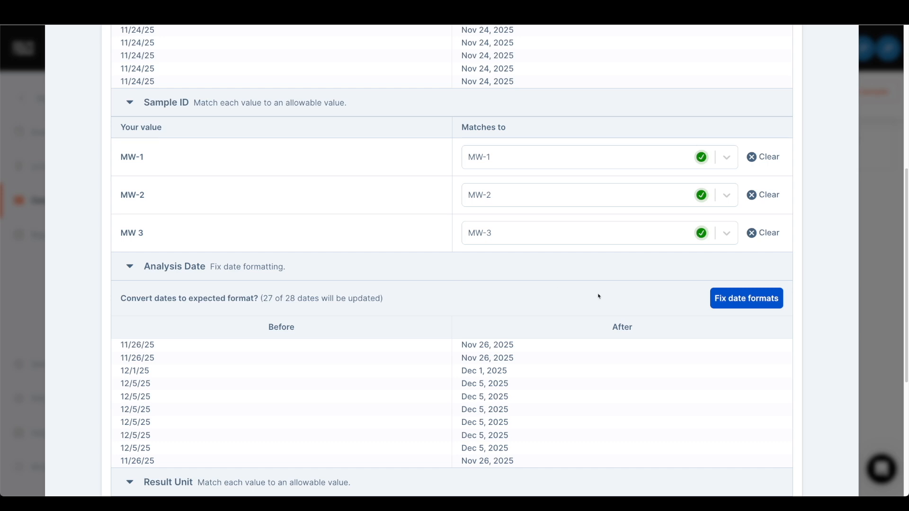
pyautogui.click(741, 297)
# - Review the allowable values for the ug/l result unit and choose PPB as its match
pyautogui.scroll(-5, 552, 260)
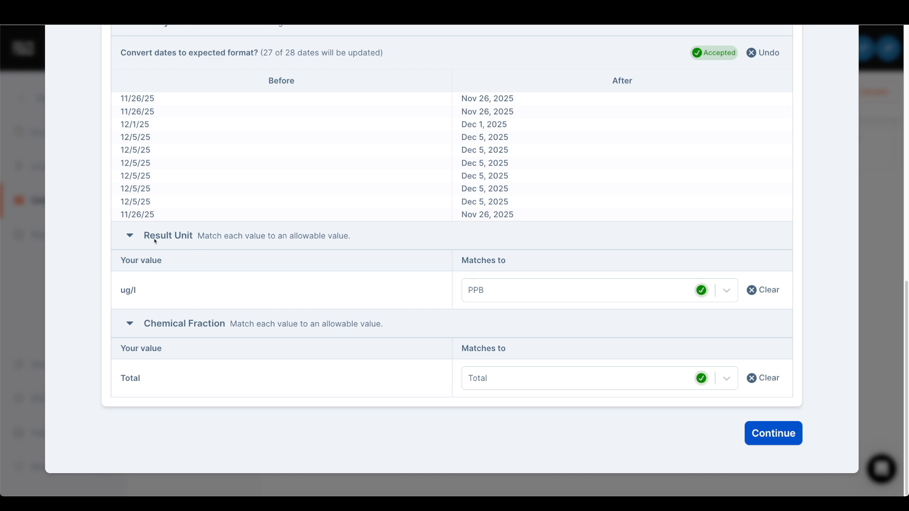
pyautogui.click(515, 292)
pyautogui.scroll(-1, 539, 377)
pyautogui.scroll(1, 541, 377)
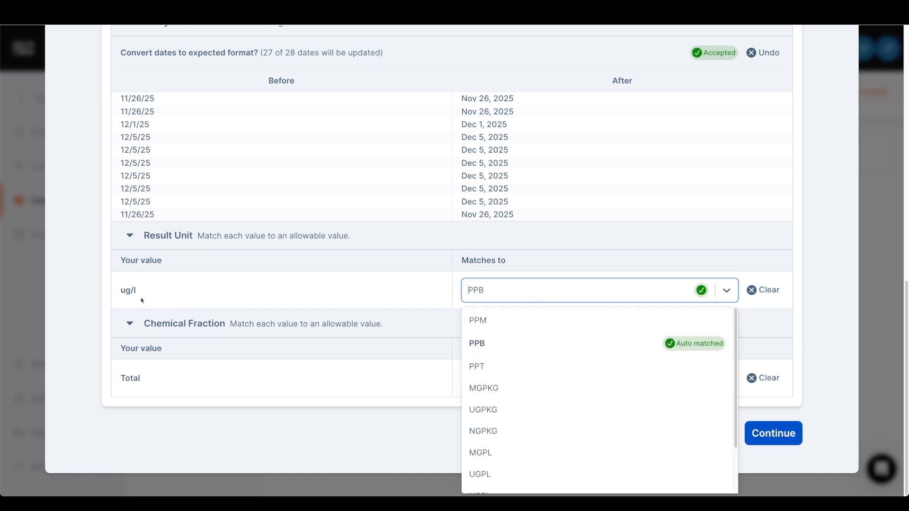
pyautogui.click(539, 349)
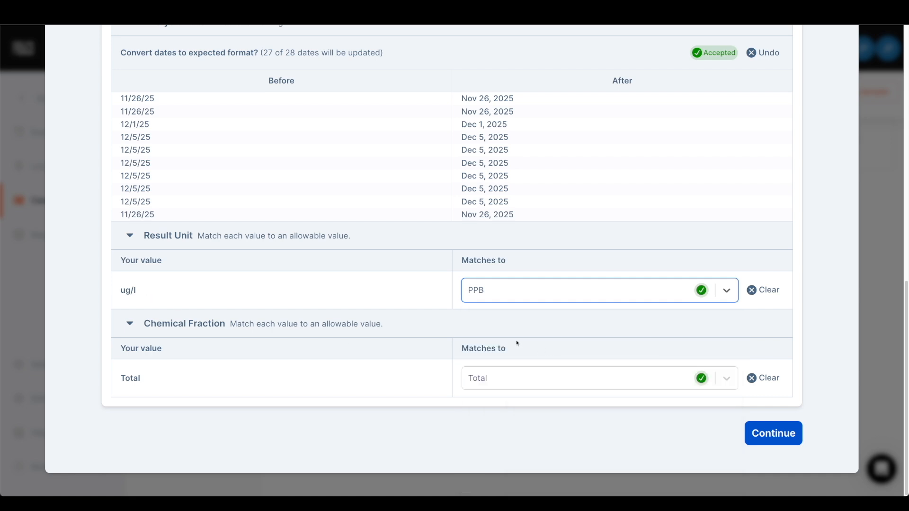
pyautogui.click(468, 322)
pyautogui.click(402, 383)
pyautogui.scroll(-1, 426, 374)
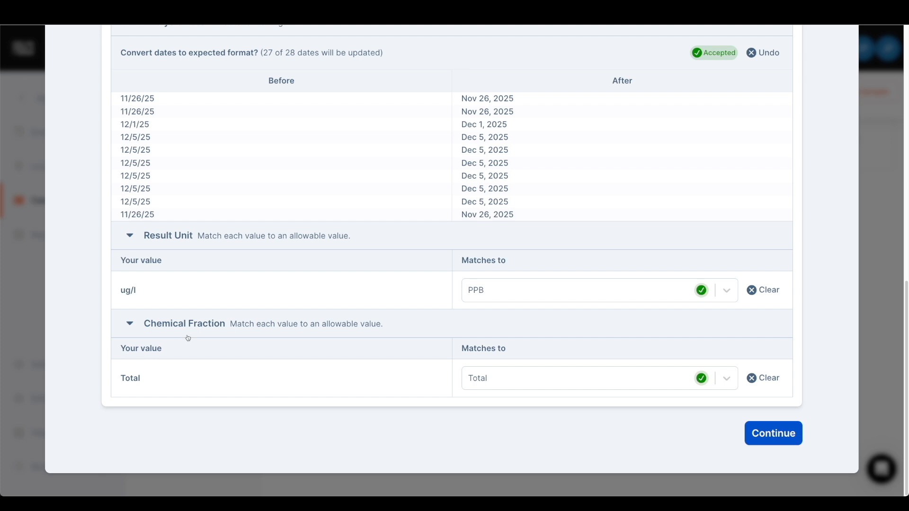
# - Match the Total chemical fraction value to Total and continue to the review and edit stage
pyautogui.click(504, 384)
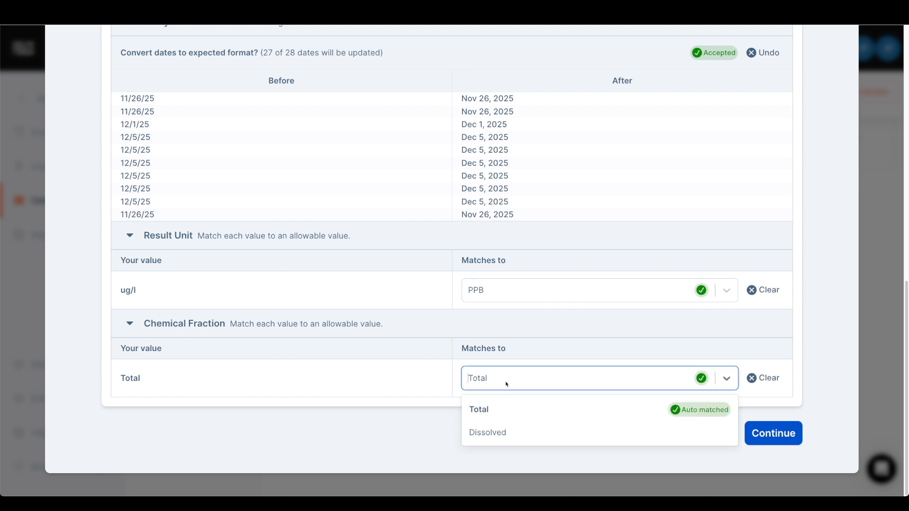
pyautogui.click(525, 378)
pyautogui.click(525, 379)
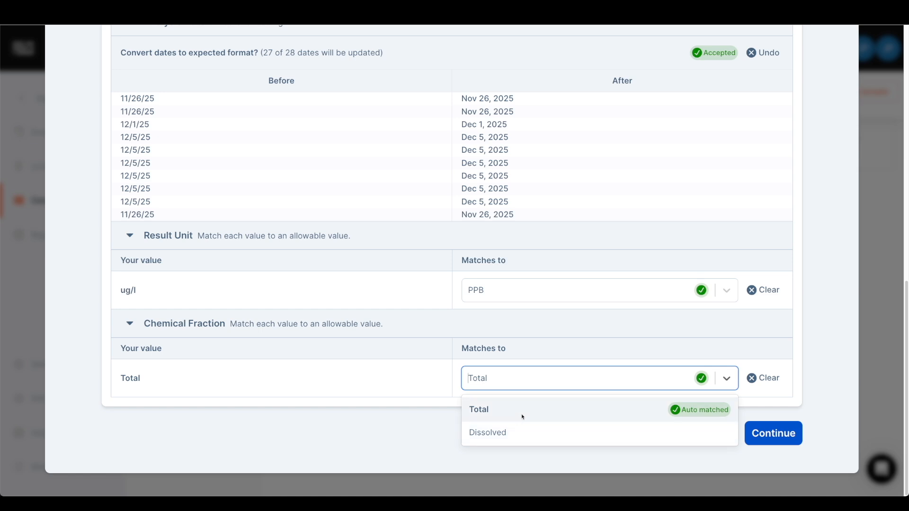
pyautogui.click(525, 413)
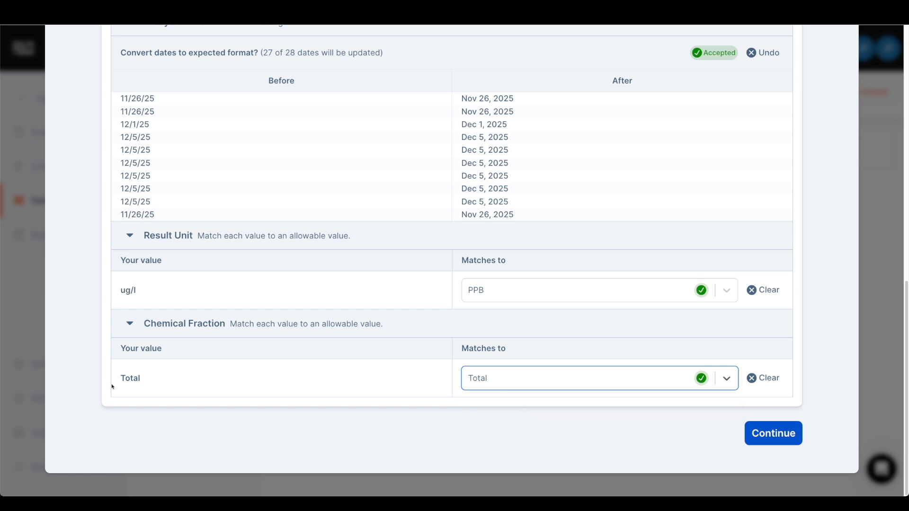
pyautogui.click(504, 381)
pyautogui.click(498, 408)
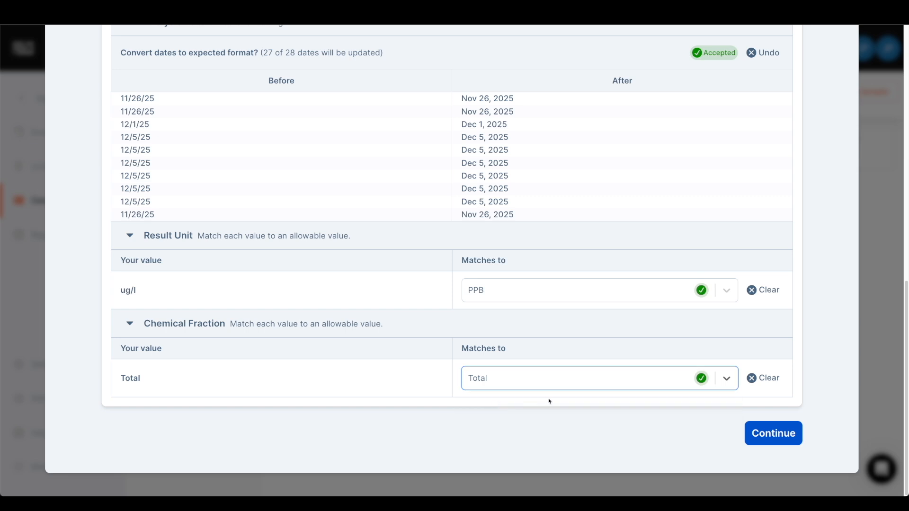
pyautogui.click(764, 434)
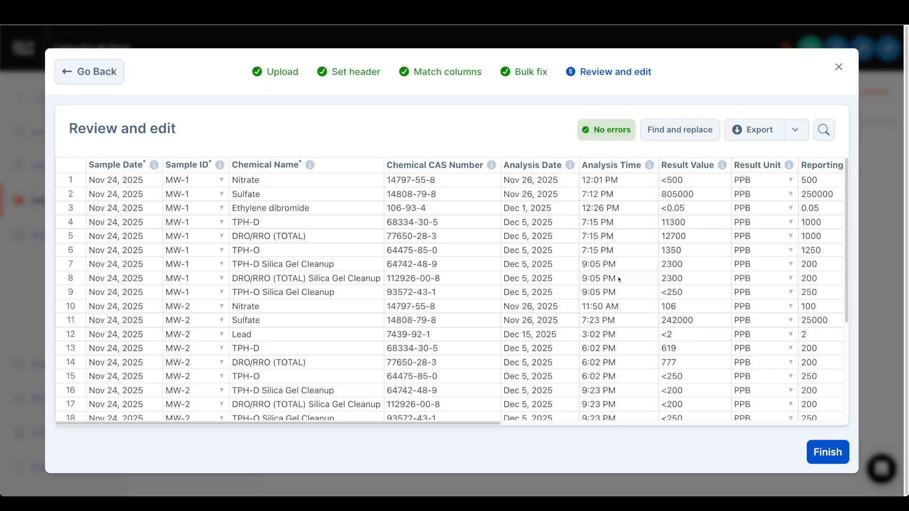
# - Examine the imported rows across the review table, checking the chemical names and CAS numbers of the silica gel cleanup results in rows 7 to 9
pyautogui.hscroll(3, 680, 289)
pyautogui.hscroll(-3, 680, 289)
pyautogui.click(347, 276)
pyautogui.click(348, 268)
pyautogui.click(443, 266)
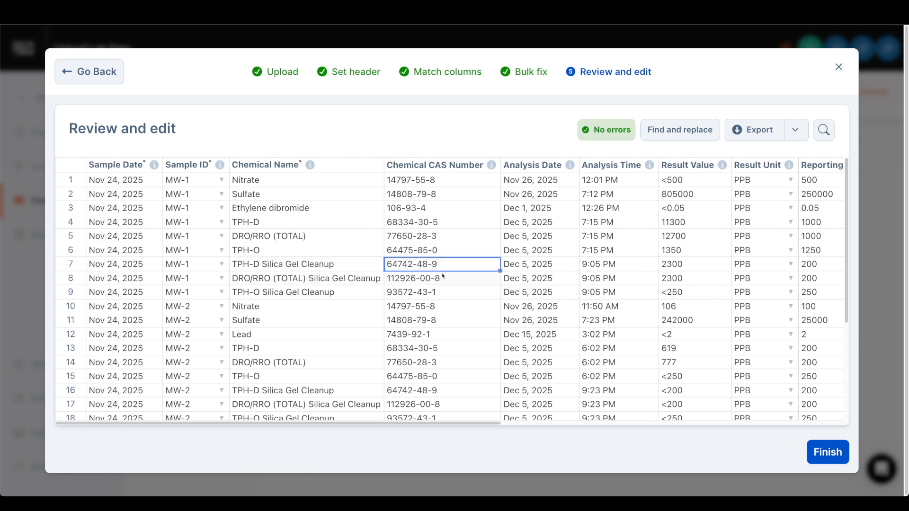
pyautogui.click(438, 278)
pyautogui.click(439, 294)
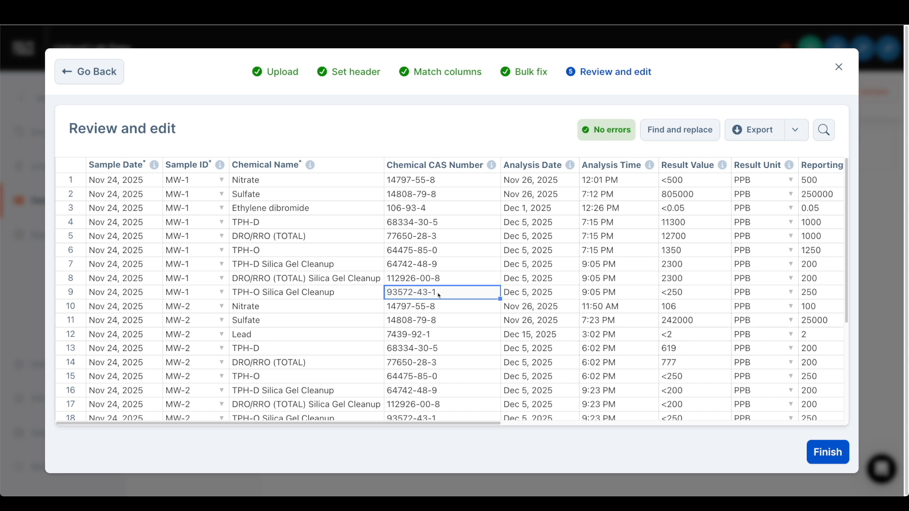
# - Check the imported rows through to the end of the table for errors, finish the review and confirm the submission
pyautogui.click(599, 130)
pyautogui.scroll(-1, 562, 292)
pyautogui.scroll(1, 562, 290)
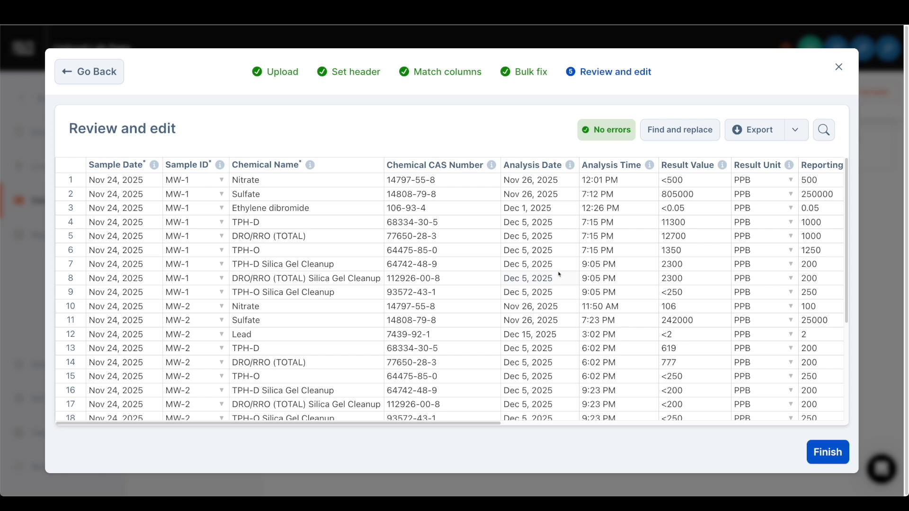
pyautogui.scroll(-4, 559, 275)
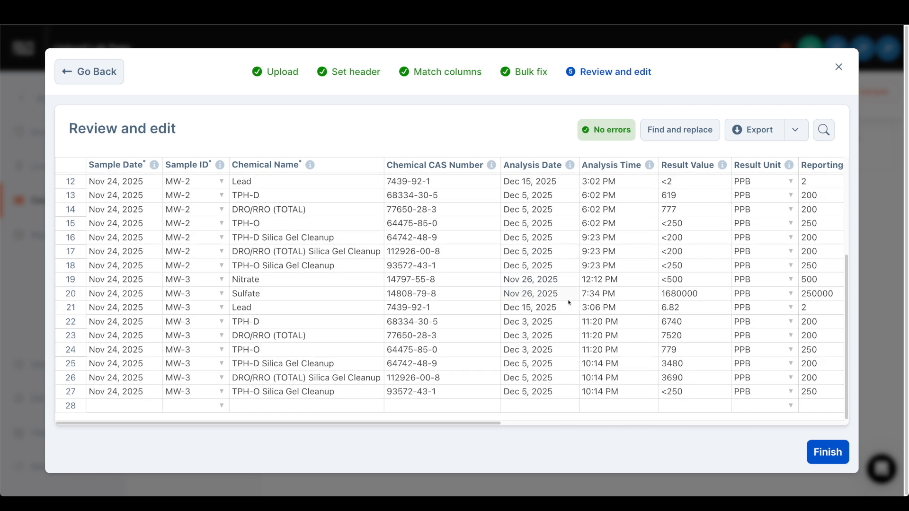
pyautogui.click(815, 449)
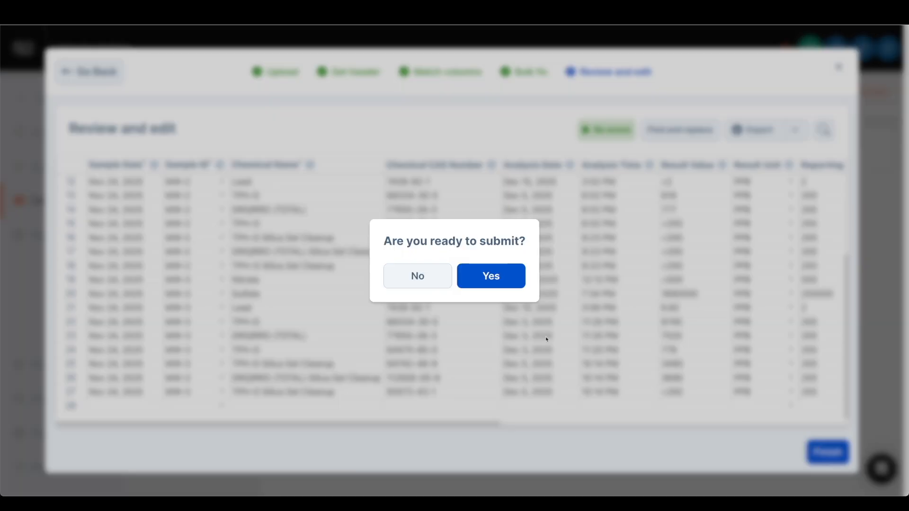
pyautogui.click(498, 283)
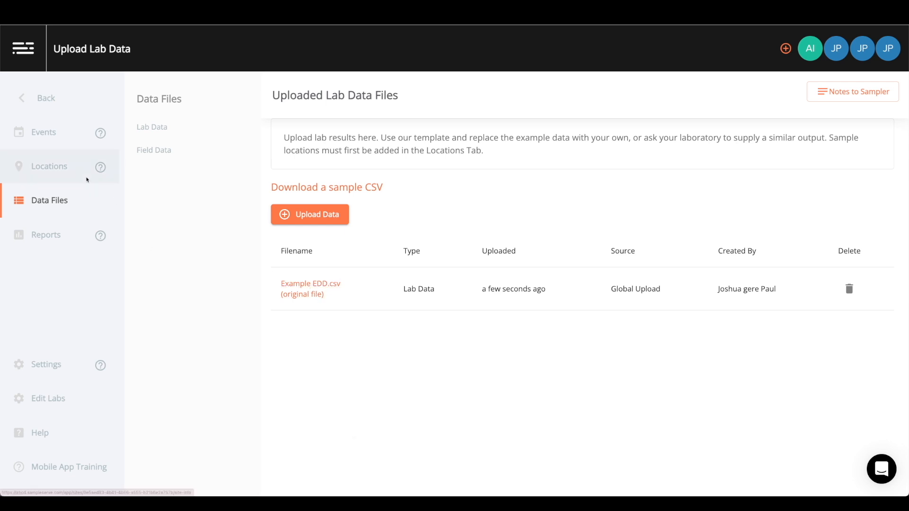
# - Generate a groundwater analytical data table report for 11/24/2025 with all monitoring well locations and all substances selected
pyautogui.click(62, 231)
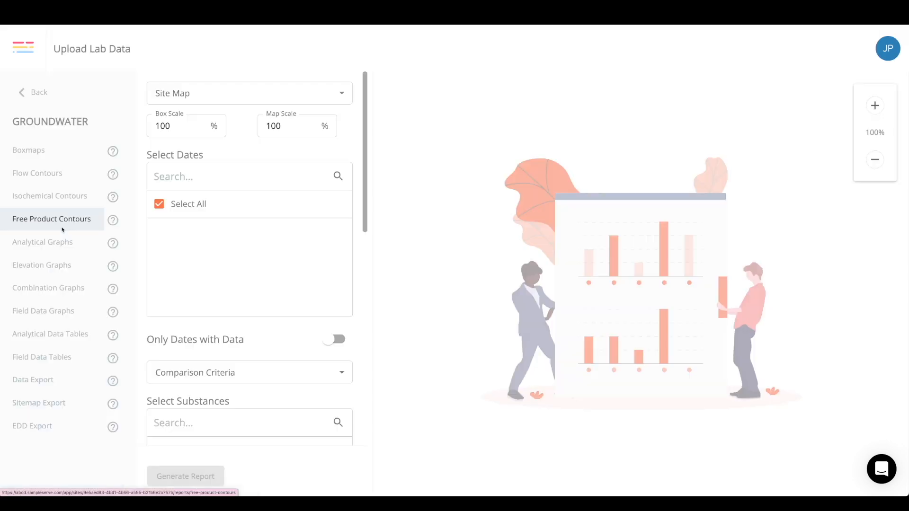
pyautogui.click(62, 335)
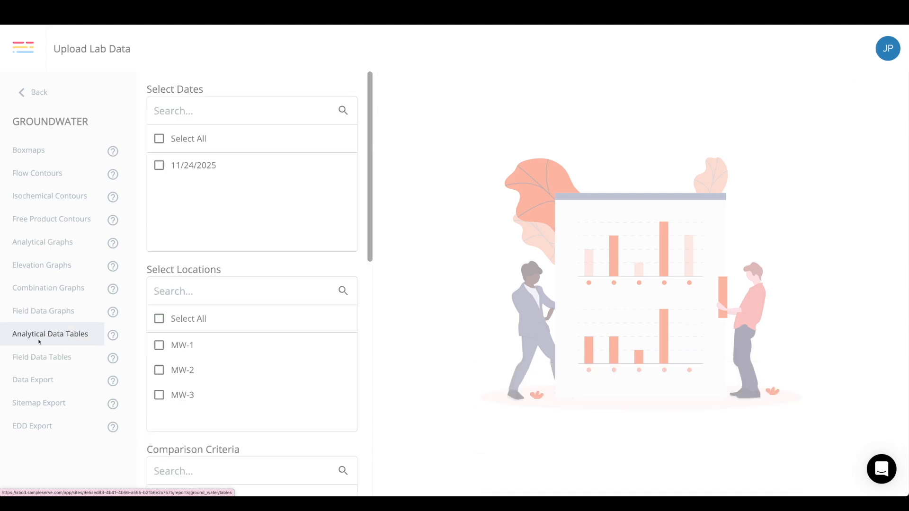
pyautogui.click(160, 319)
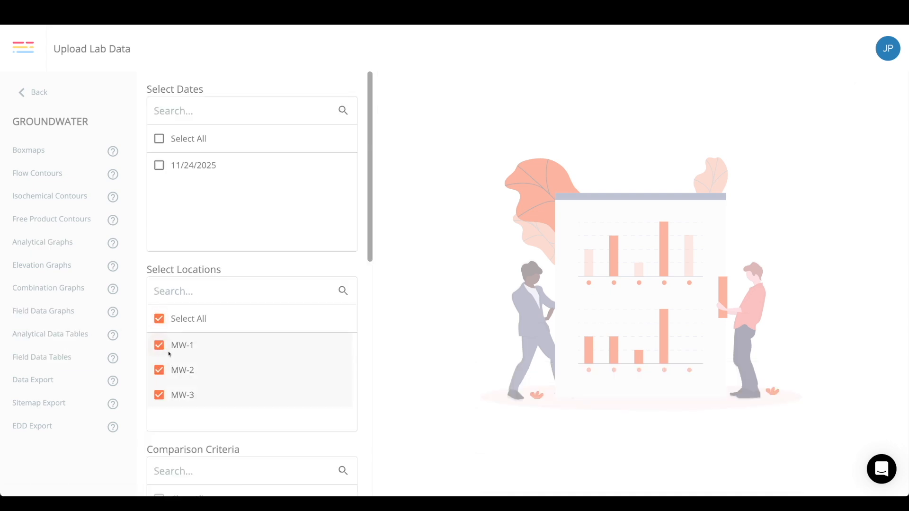
pyautogui.click(160, 166)
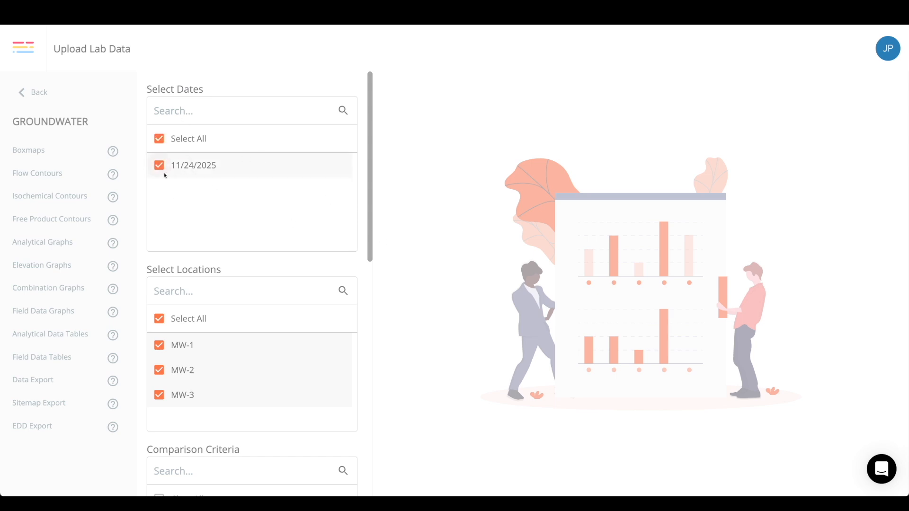
pyautogui.scroll(-7, 365, 184)
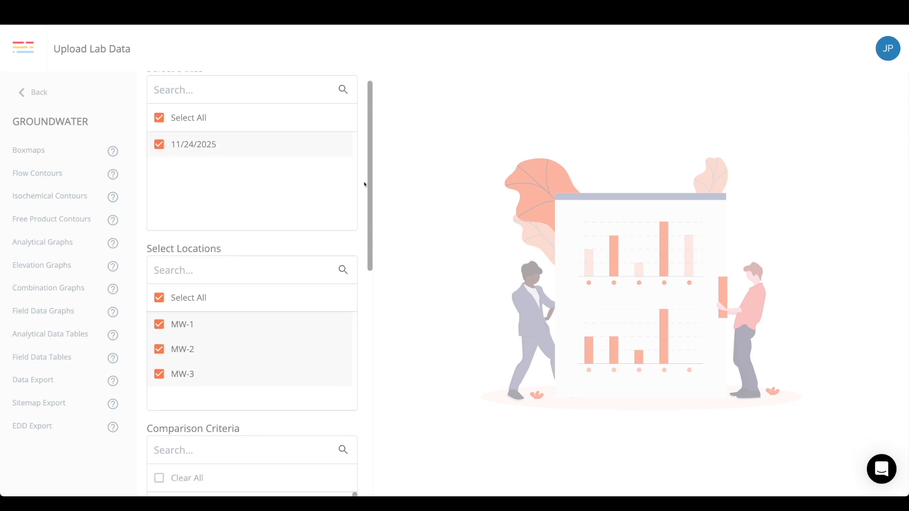
pyautogui.scroll(-3, 360, 218)
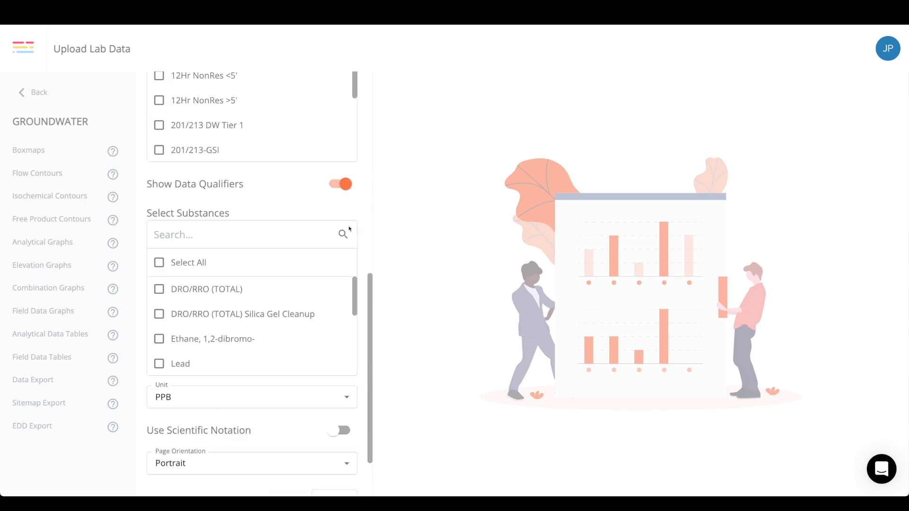
pyautogui.click(177, 263)
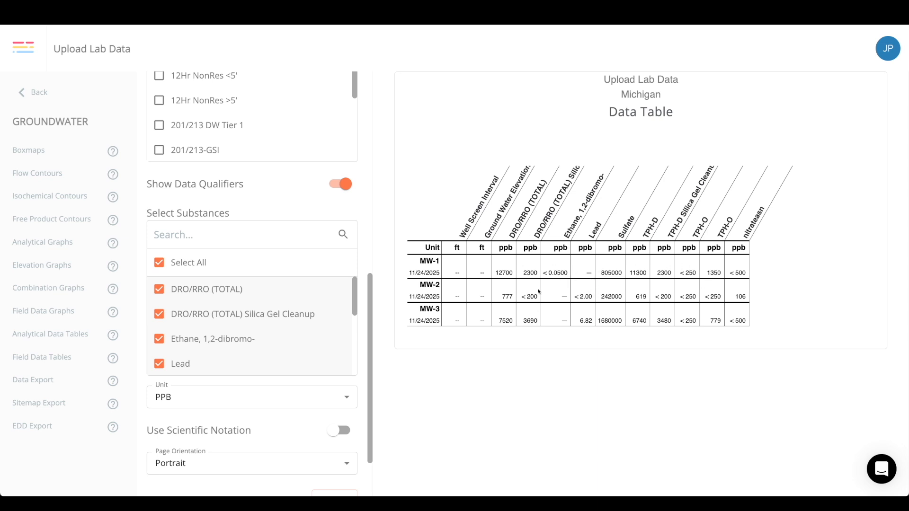
# - Leave the groundwater reports and return to the site's list of uploaded lab data files
pyautogui.click(61, 97)
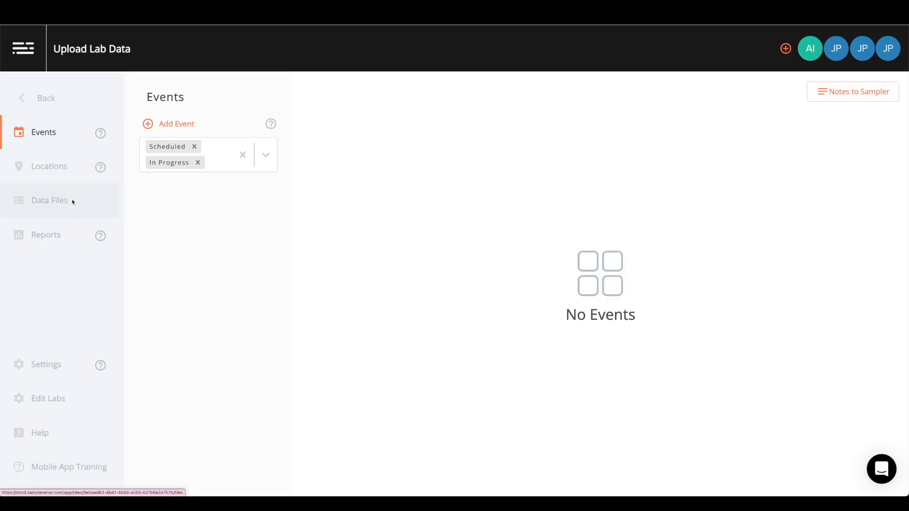
pyautogui.click(71, 205)
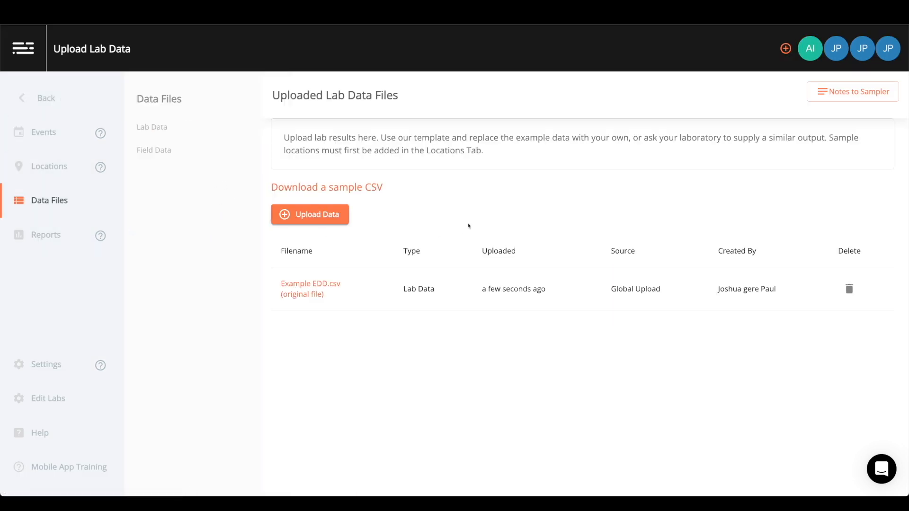